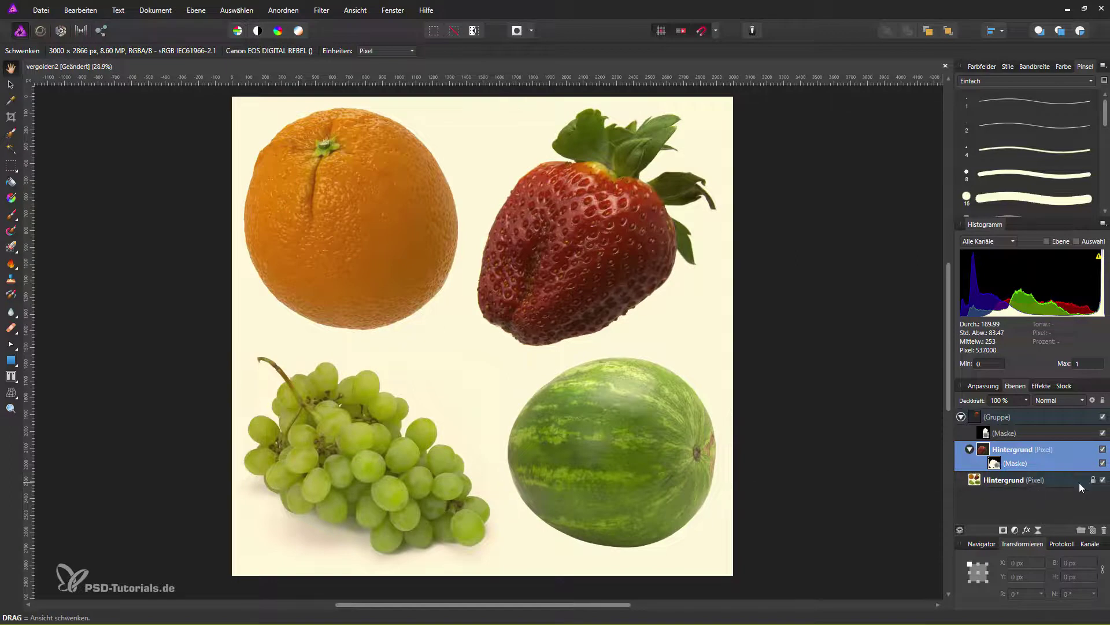
# Hide and reshow the background, then add a Gradationskurven (Curves) adjustment above the strawberry
pyautogui.click(1103, 480)
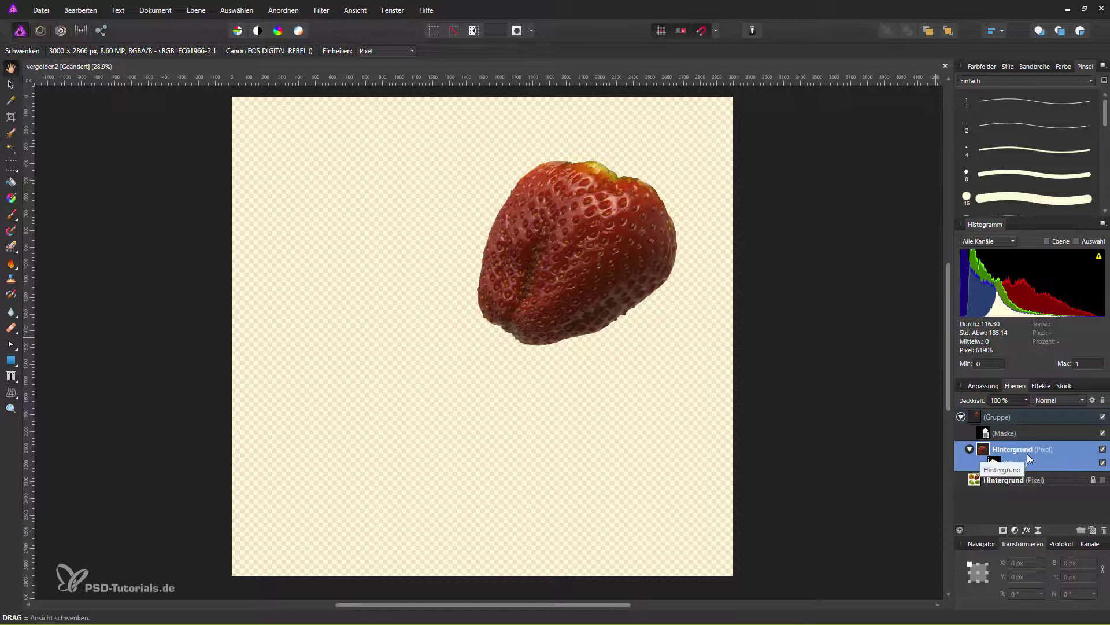
pyautogui.click(1103, 480)
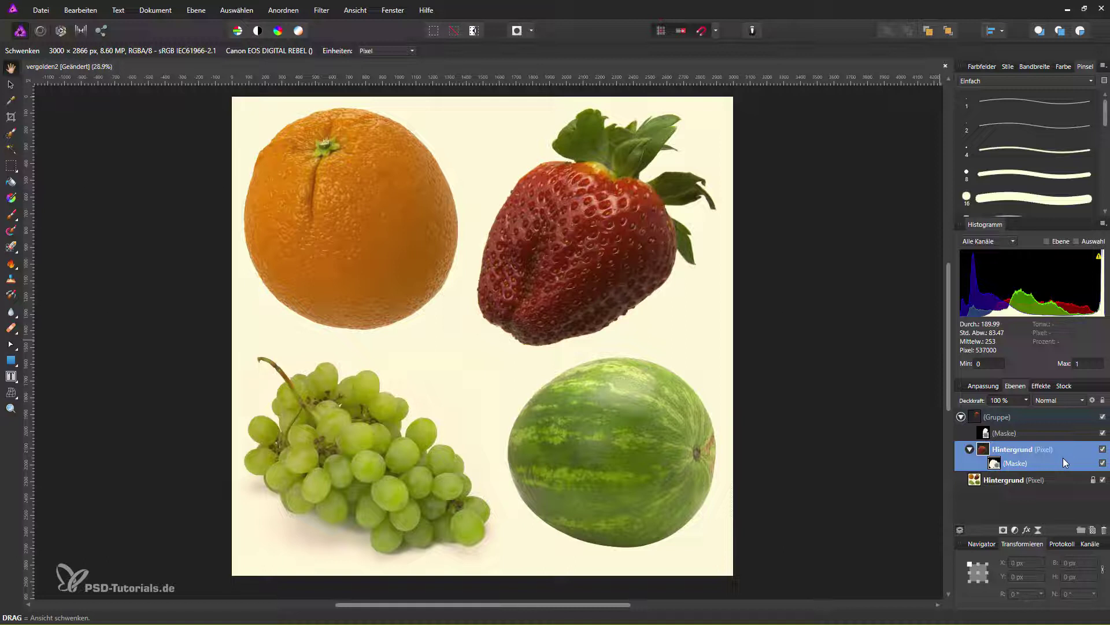
pyautogui.click(1015, 530)
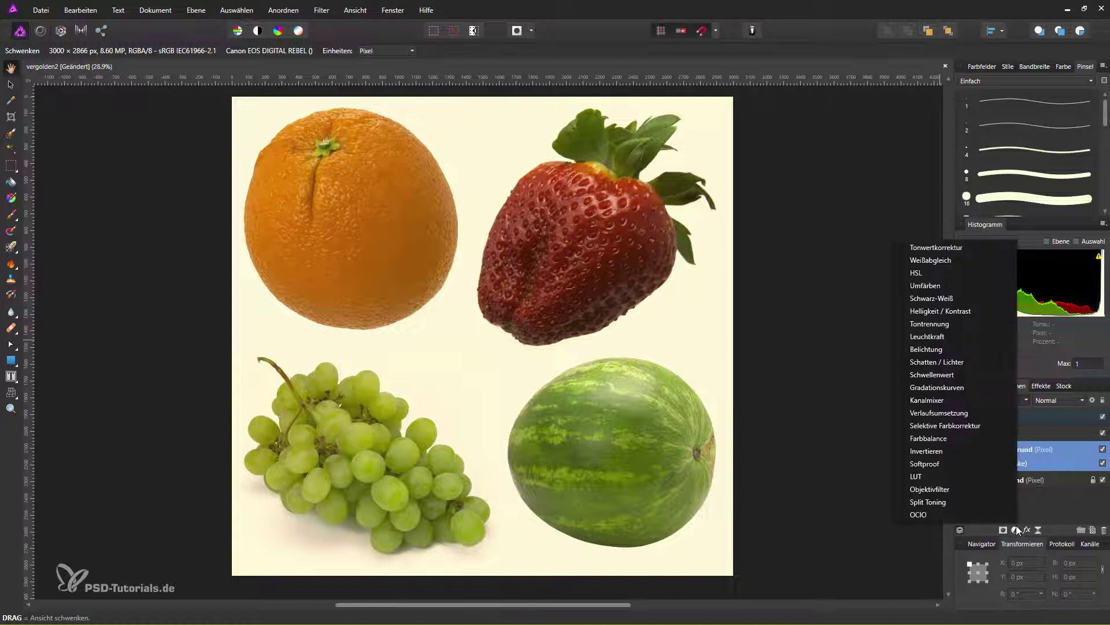
pyautogui.click(960, 389)
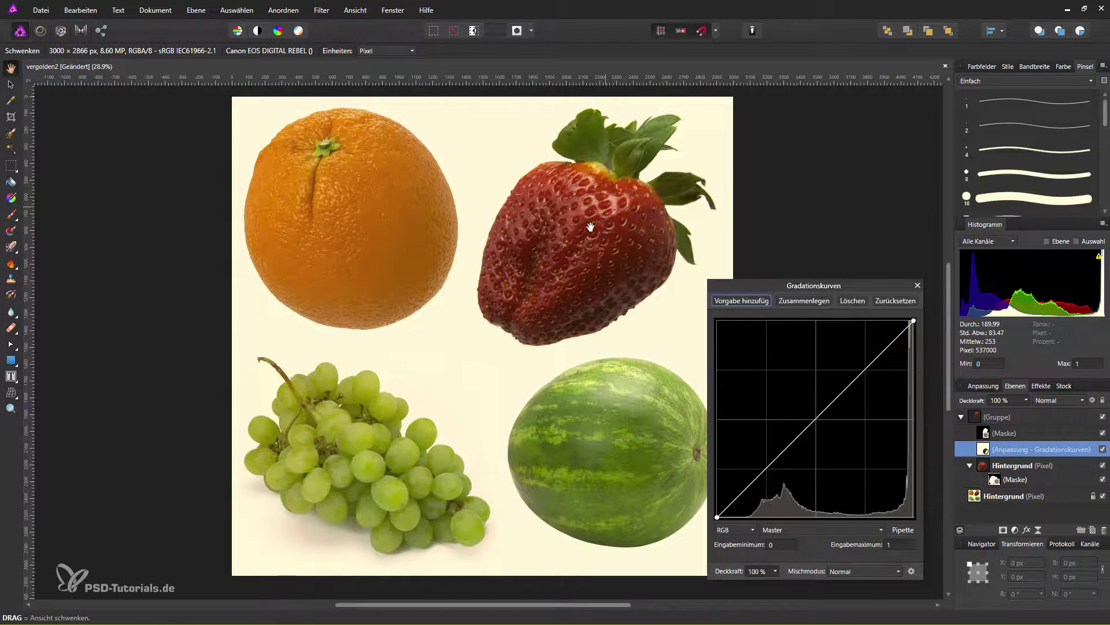
# Zoom to the strawberry and raise the curve with two points to brighten it
pyautogui.keyDown('ctrl'); pyautogui.scroll(3, 598, 276); pyautogui.keyUp('ctrl')
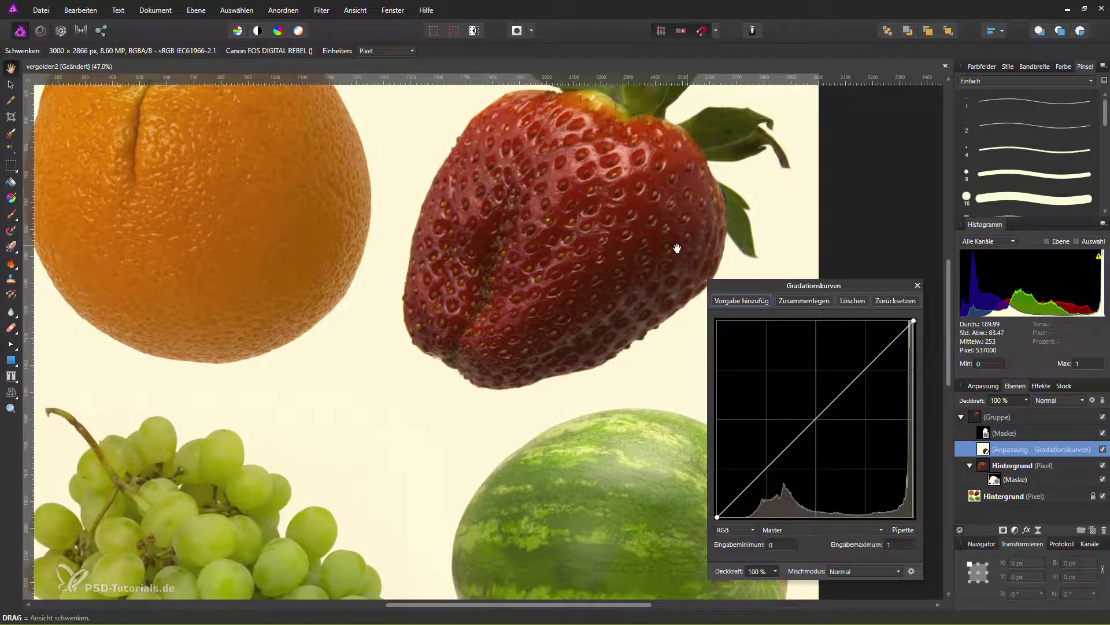
pyautogui.moveTo(678, 248); pyautogui.dragTo(481, 370)
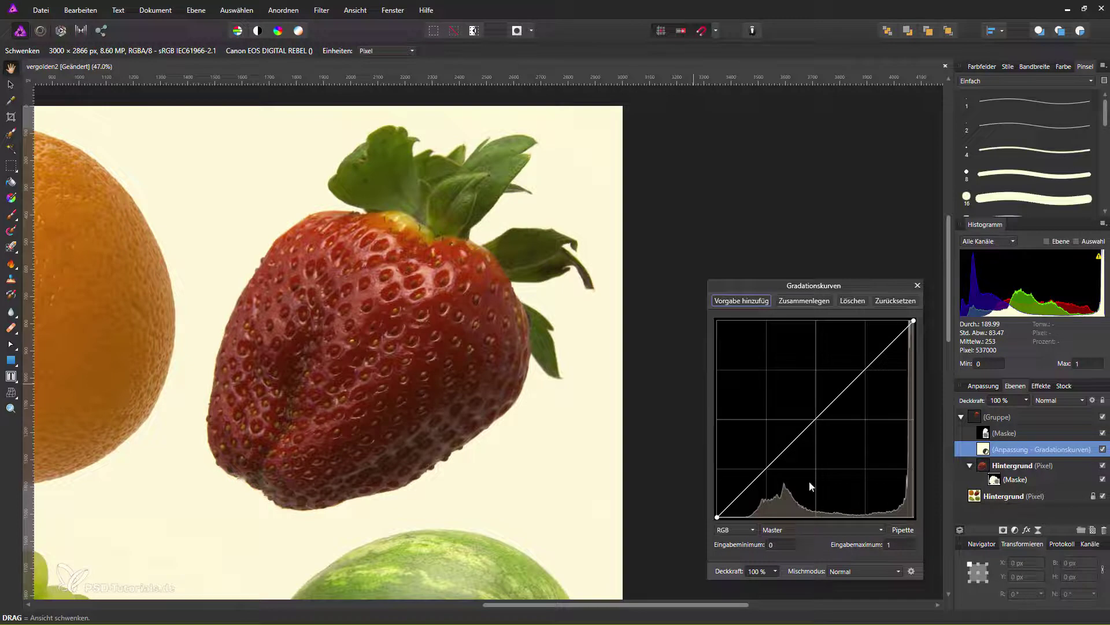
pyautogui.moveTo(842, 392)
pyautogui.mouseDown()
pyautogui.moveTo(790, 363)
pyautogui.moveTo(836, 354)
pyautogui.moveTo(801, 373)
pyautogui.moveTo(811, 358)
pyautogui.moveTo(801, 357)
pyautogui.mouseUp()
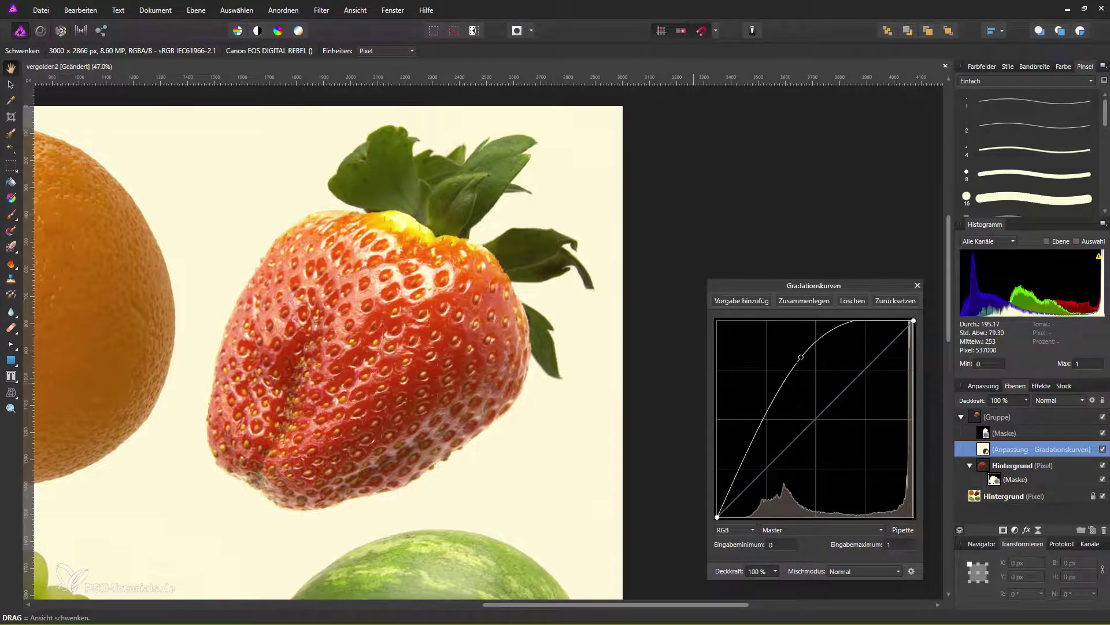
pyautogui.moveTo(749, 444)
pyautogui.mouseDown()
pyautogui.moveTo(739, 439)
pyautogui.moveTo(759, 442)
pyautogui.moveTo(749, 444)
pyautogui.moveTo(764, 402)
pyautogui.moveTo(773, 422)
pyautogui.moveTo(763, 396)
pyautogui.mouseUp()
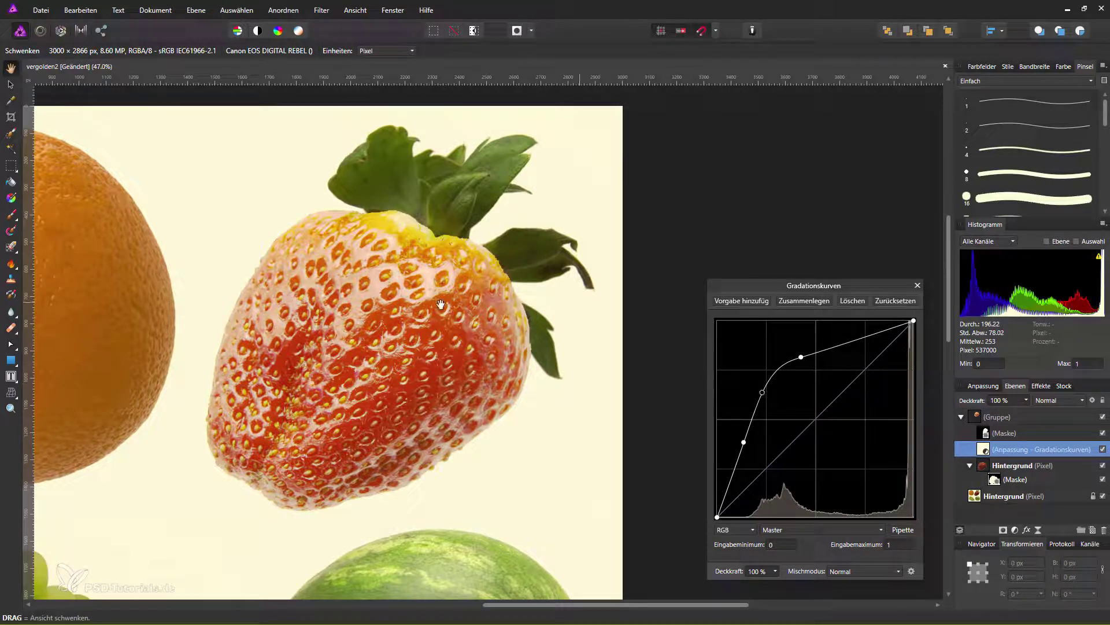
pyautogui.moveTo(802, 357); pyautogui.dragTo(811, 340)
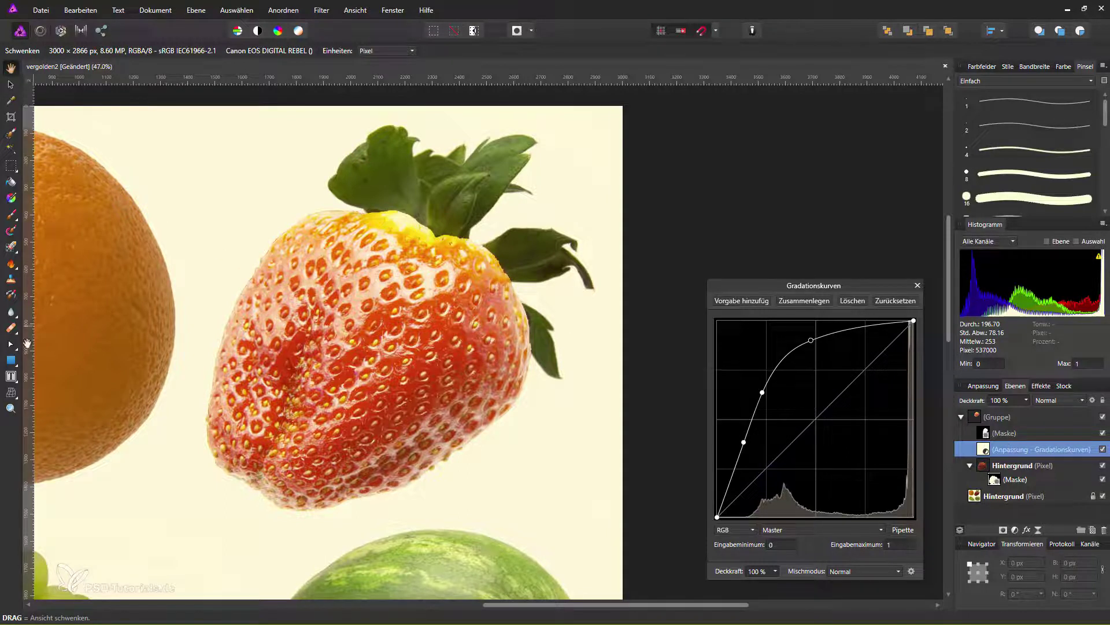
# Draw a gold rectangle over the strawberry, extending its left edge to cover it fully
pyautogui.click(10, 360)
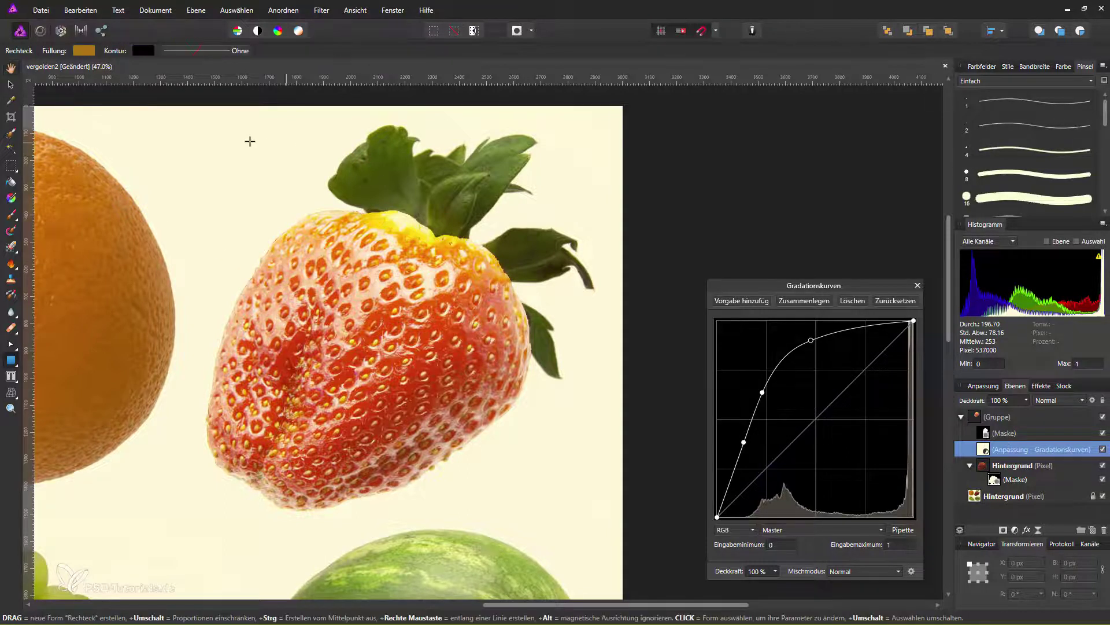
pyautogui.moveTo(216, 135); pyautogui.dragTo(602, 521)
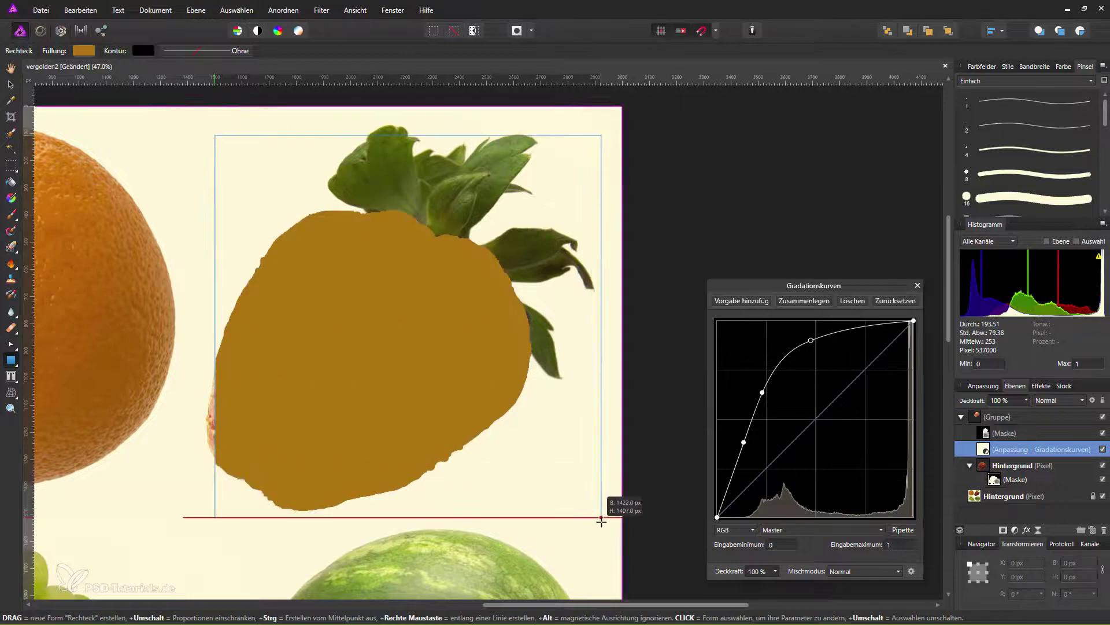
pyautogui.moveTo(215, 326); pyautogui.dragTo(196, 327)
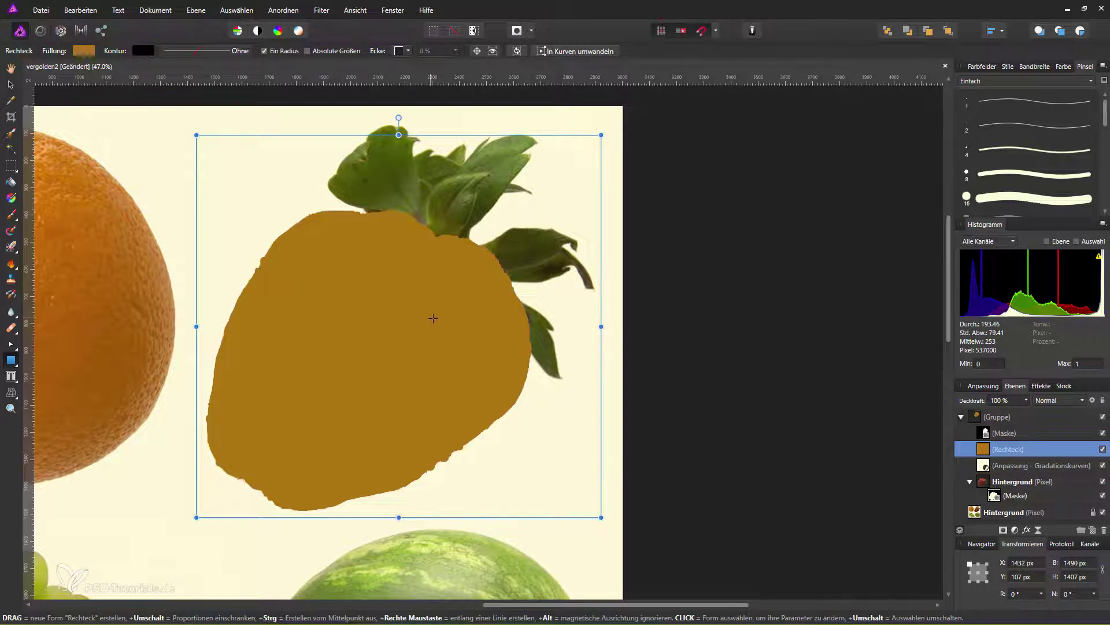
pyautogui.click(1063, 66)
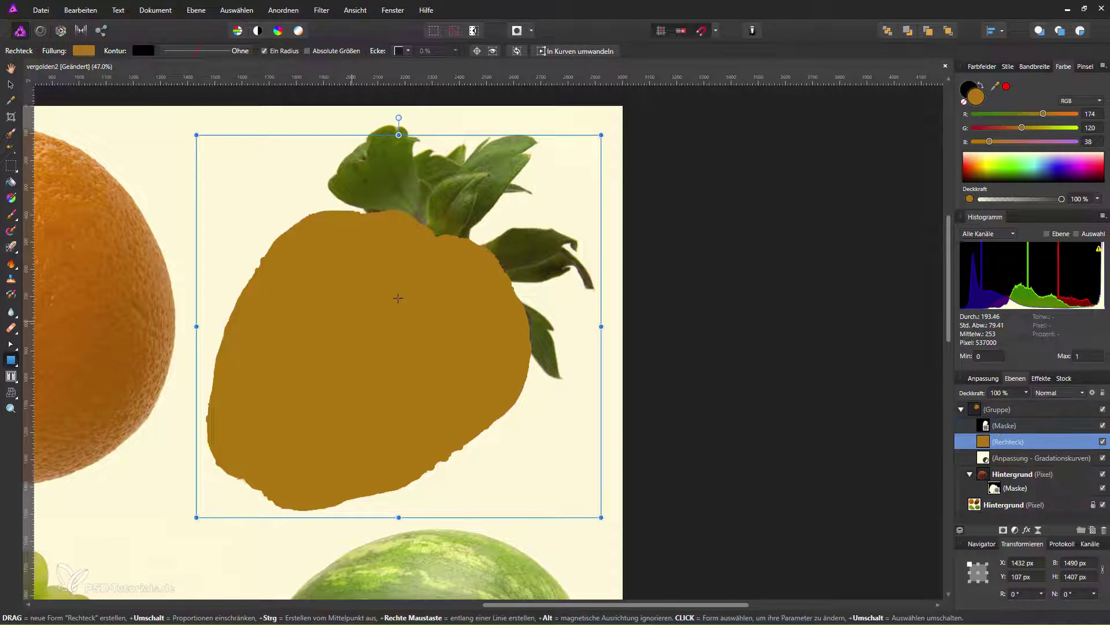
# Set the Rechteck layer's blend mode to Farbe (Colour)
pyautogui.click(1080, 393)
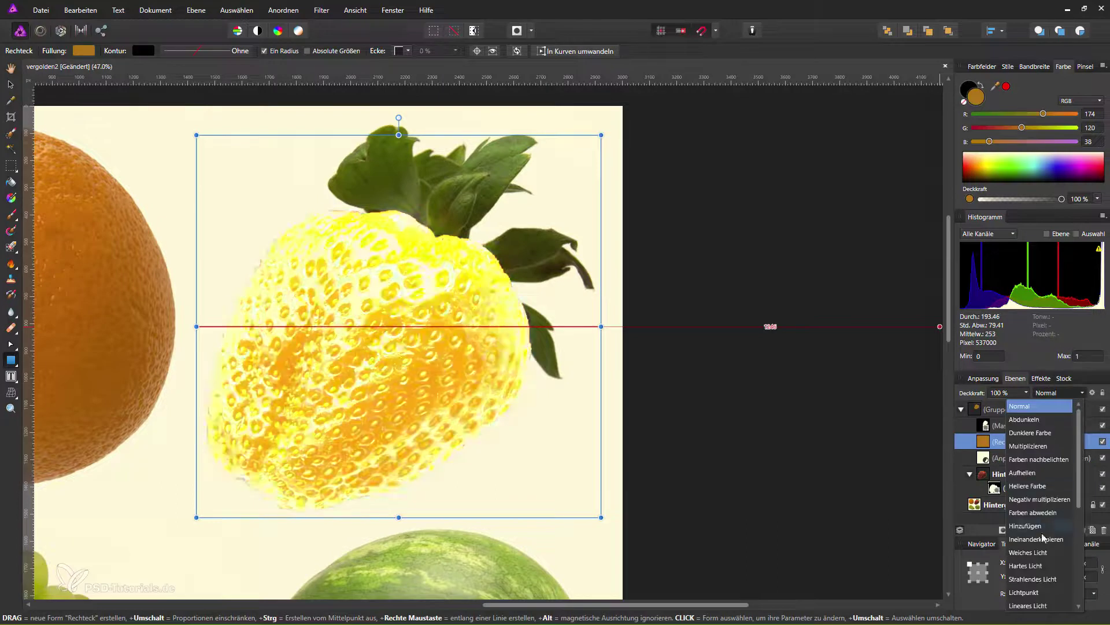
pyautogui.scroll(-5, 1043, 544)
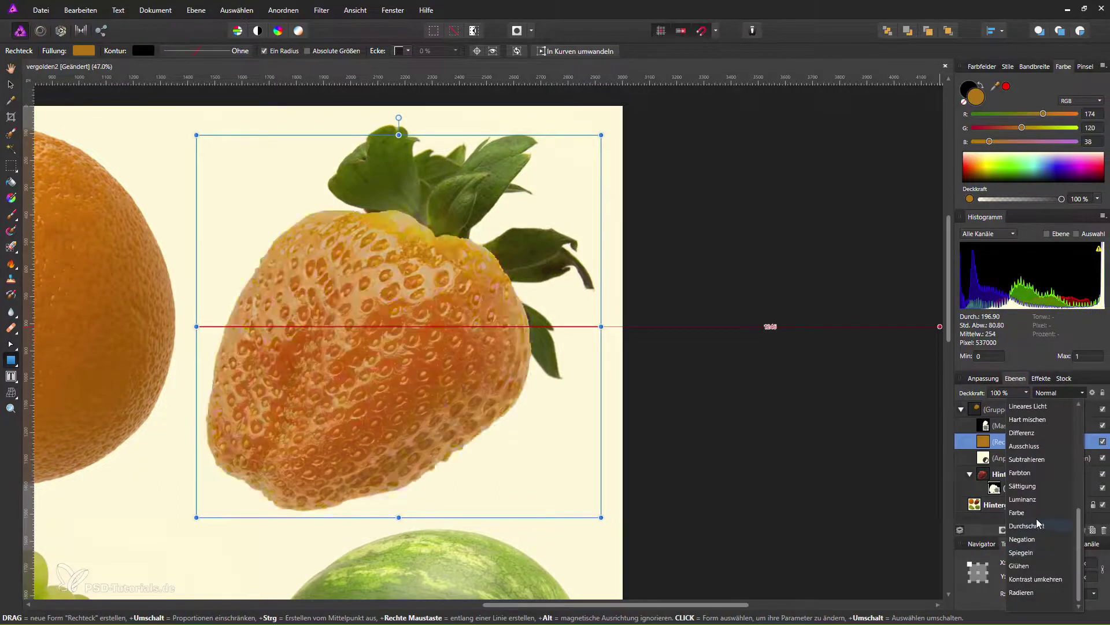
pyautogui.click(1035, 513)
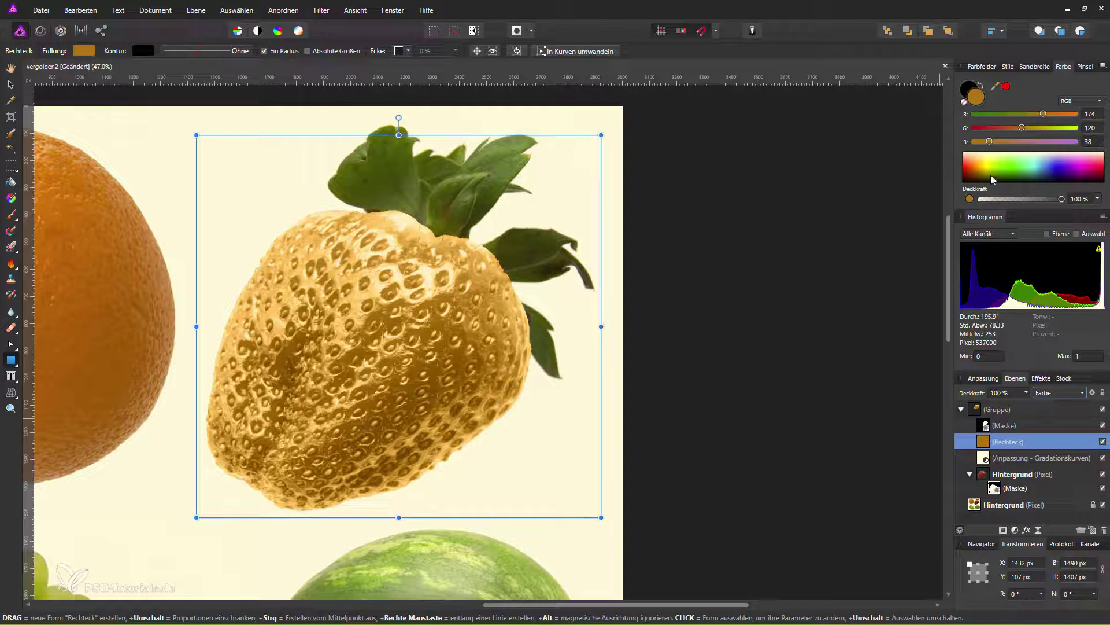
# Change the rectangle's fill to a paler gold, RGB 190, 134, 60 (BE863C)
pyautogui.doubleClick(976, 97)
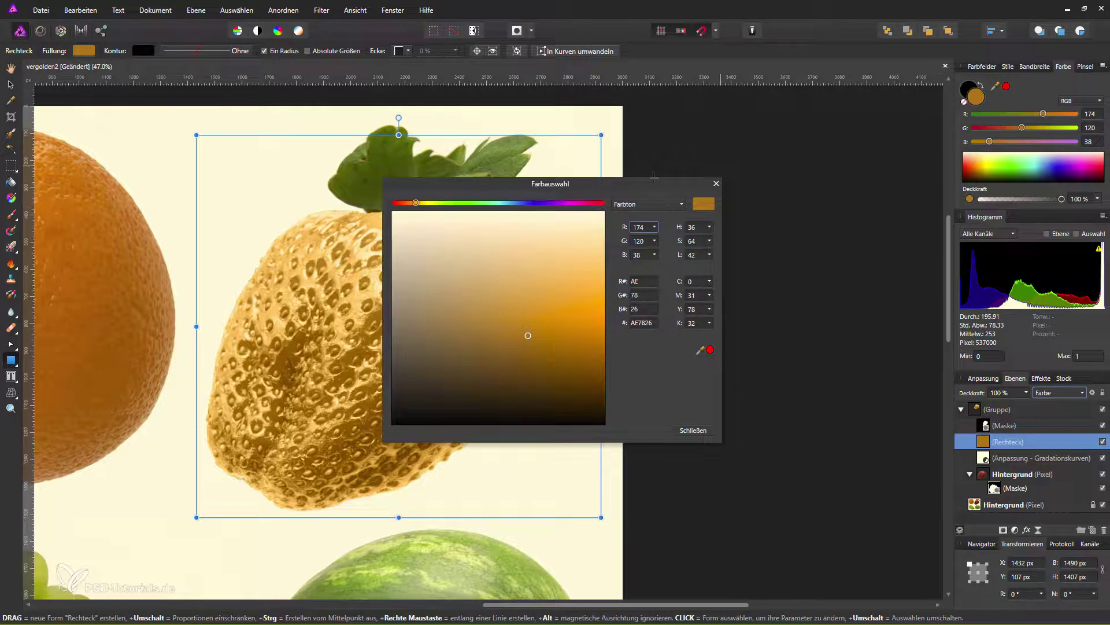
pyautogui.moveTo(633, 185)
pyautogui.mouseDown()
pyautogui.moveTo(911, 138)
pyautogui.moveTo(842, 145)
pyautogui.mouseUp()
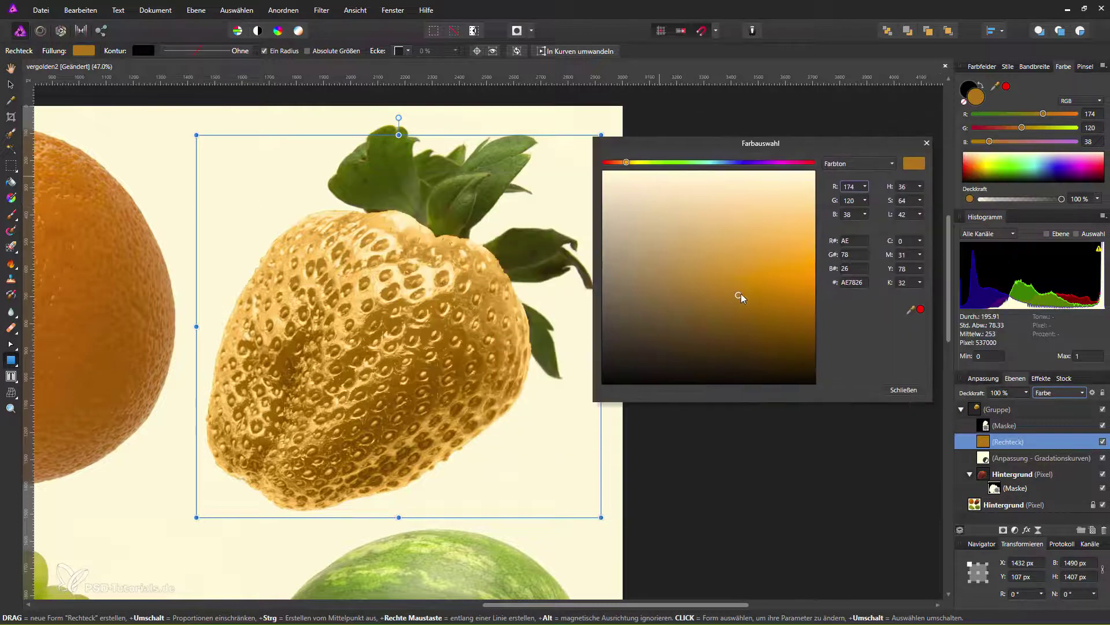
pyautogui.moveTo(738, 295)
pyautogui.mouseDown()
pyautogui.moveTo(723, 323)
pyautogui.moveTo(705, 307)
pyautogui.moveTo(702, 329)
pyautogui.moveTo(706, 282)
pyautogui.moveTo(668, 268)
pyautogui.moveTo(724, 270)
pyautogui.moveTo(729, 294)
pyautogui.moveTo(740, 290)
pyautogui.mouseUp()
pyautogui.moveTo(628, 168); pyautogui.dragTo(626, 165)
pyautogui.moveTo(741, 290)
pyautogui.mouseDown()
pyautogui.moveTo(723, 261)
pyautogui.moveTo(691, 276)
pyautogui.moveTo(718, 286)
pyautogui.mouseUp()
pyautogui.moveTo(713, 288); pyautogui.dragTo(714, 280)
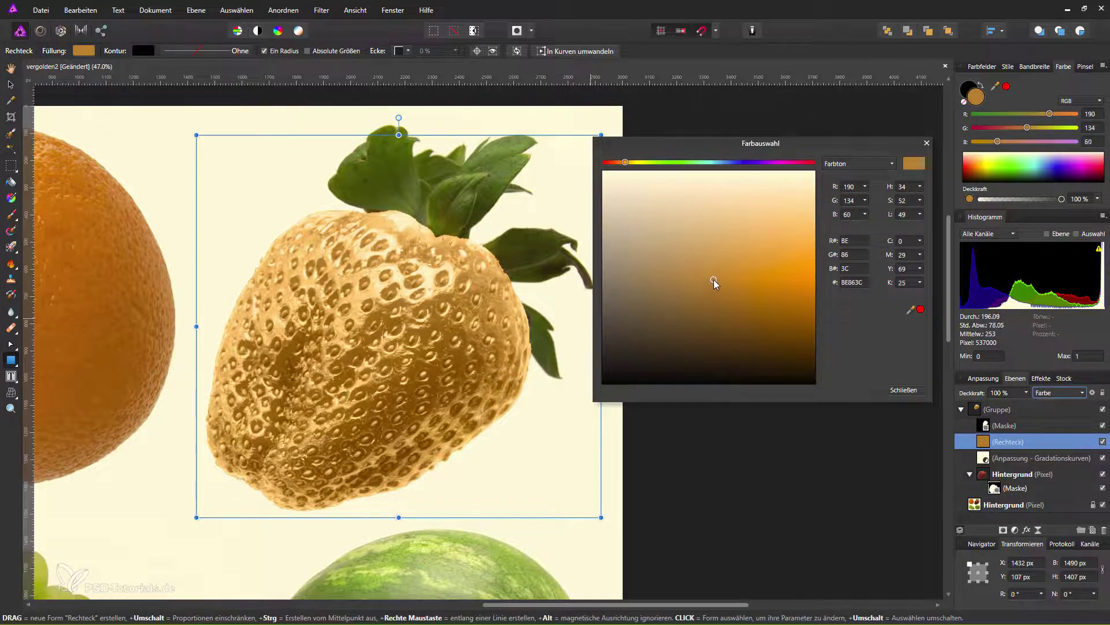
pyautogui.click(927, 143)
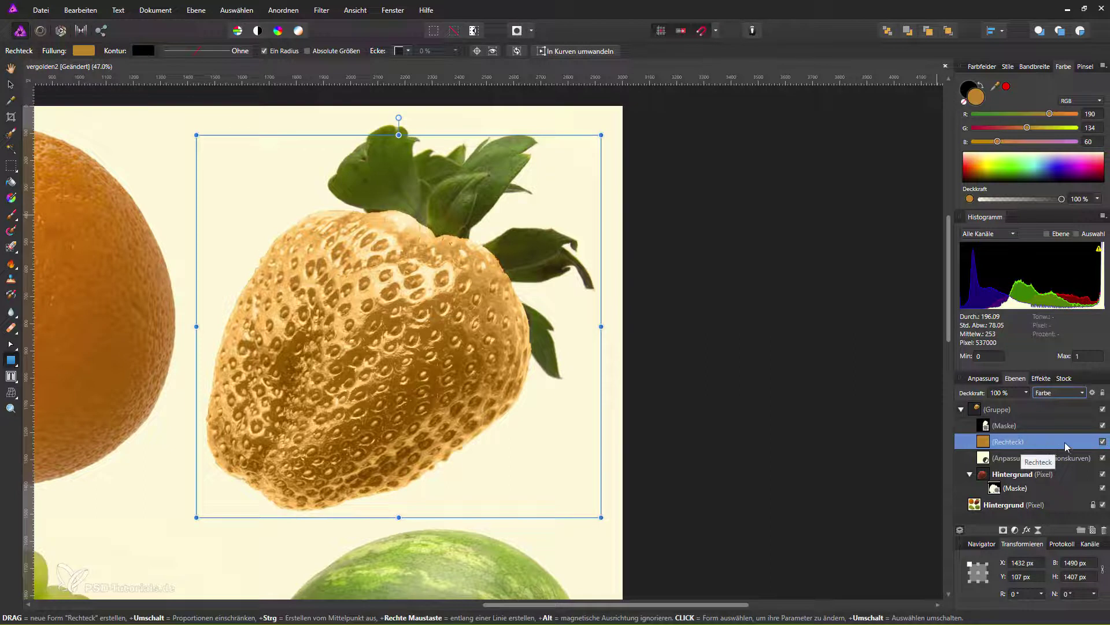
# Delete the Rechteck layer and reset the Gradationskurven curve to a straight diagonal
pyautogui.press('Delete')
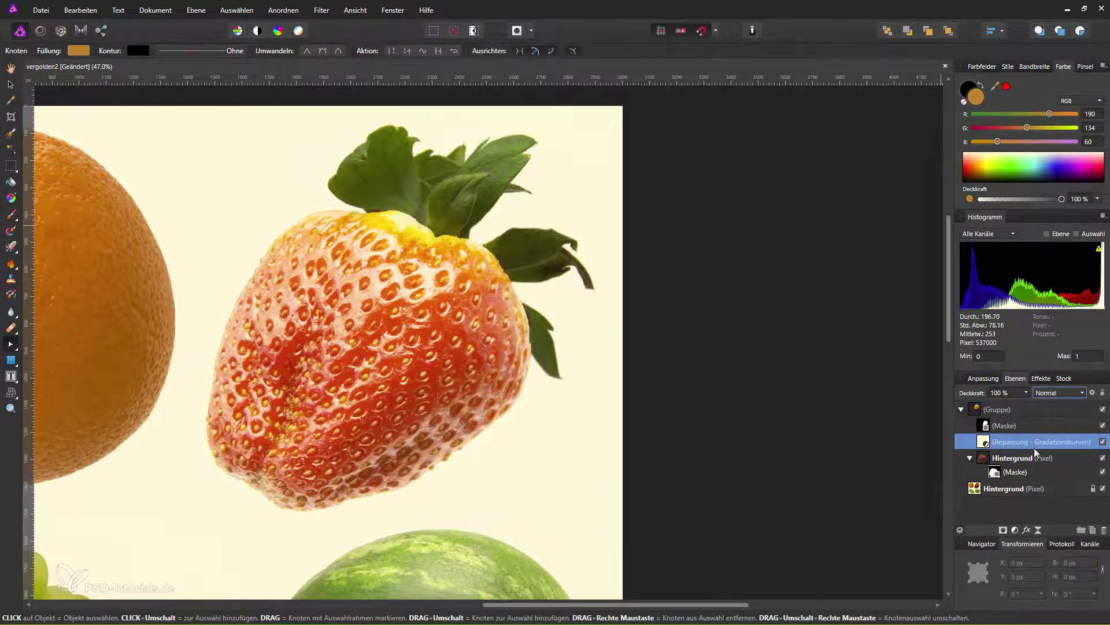
pyautogui.click(1035, 447)
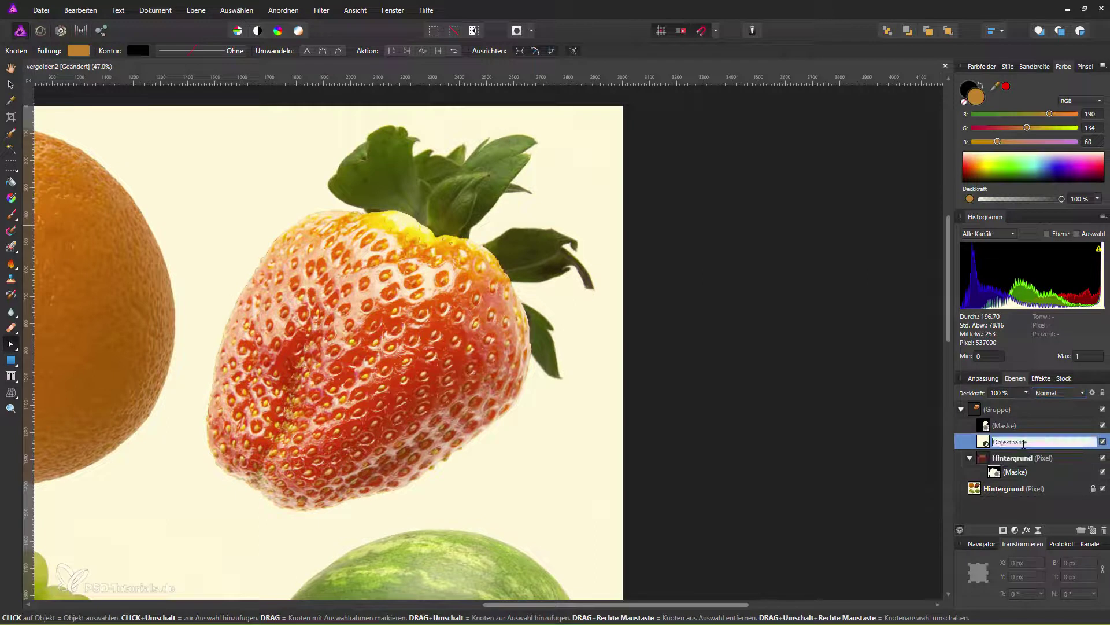
pyautogui.doubleClick(987, 443)
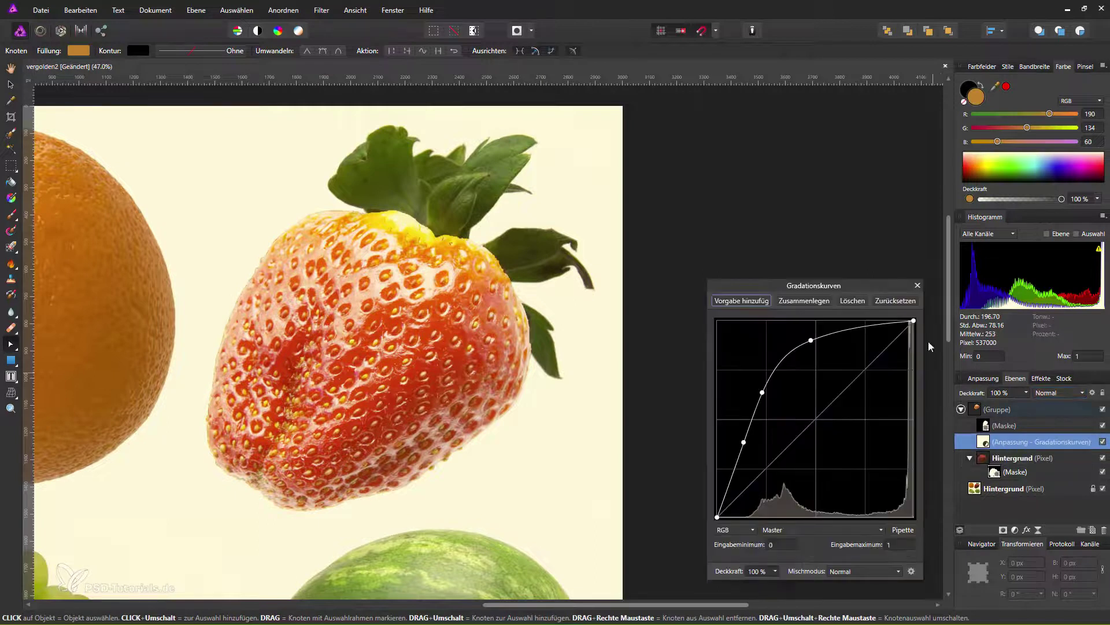
pyautogui.click(897, 301)
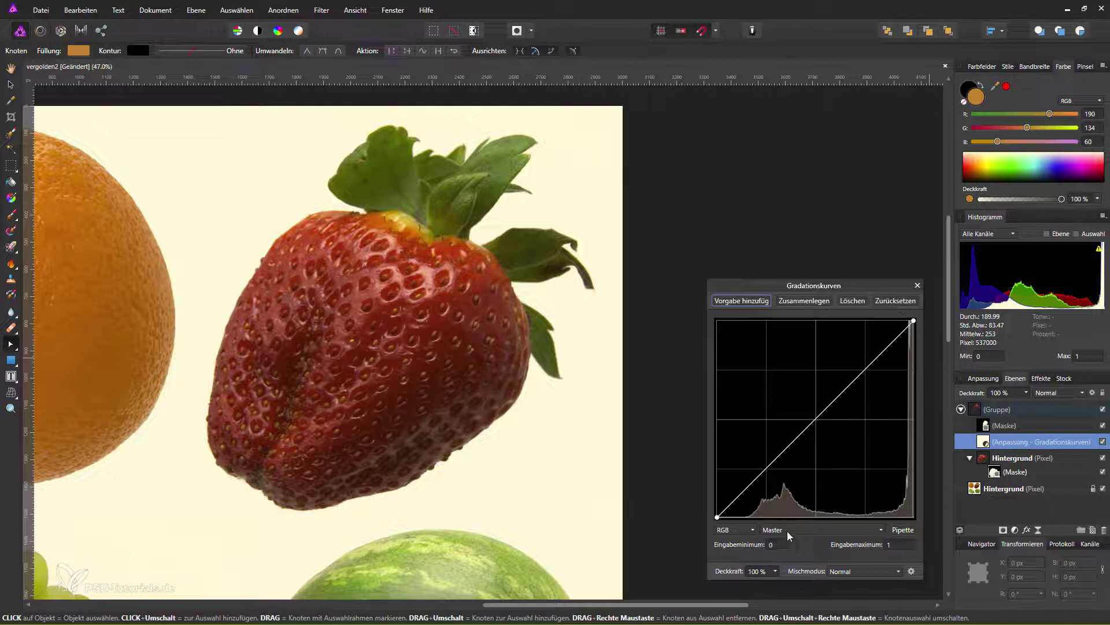
# Raise the Rot, Grün and Blau channel curves individually
pyautogui.click(832, 532)
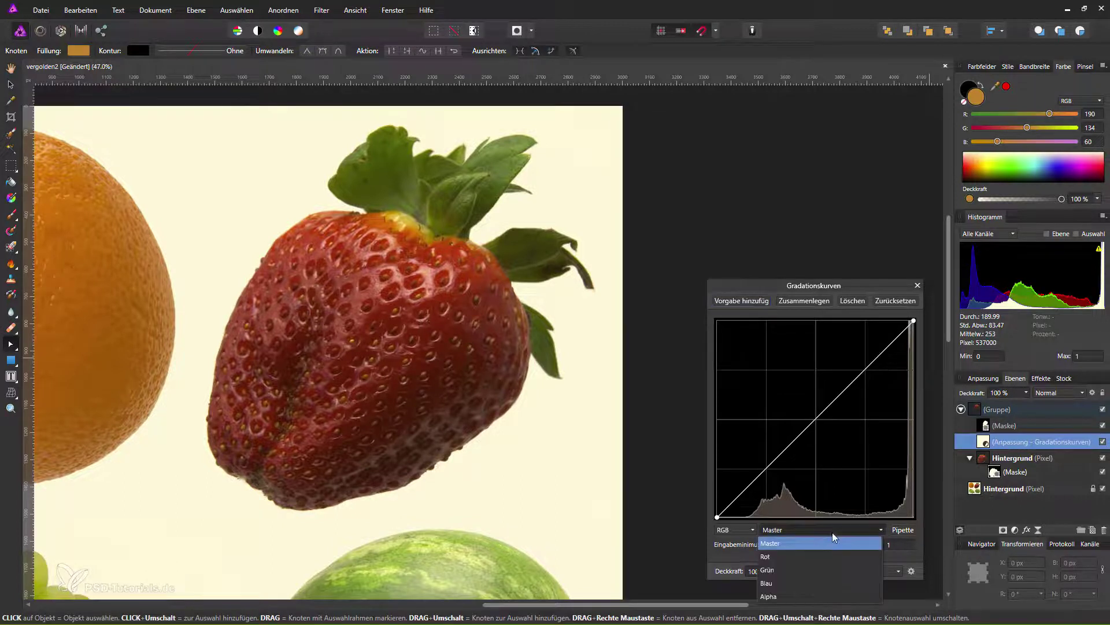
pyautogui.click(809, 556)
pyautogui.moveTo(839, 396); pyautogui.dragTo(814, 352)
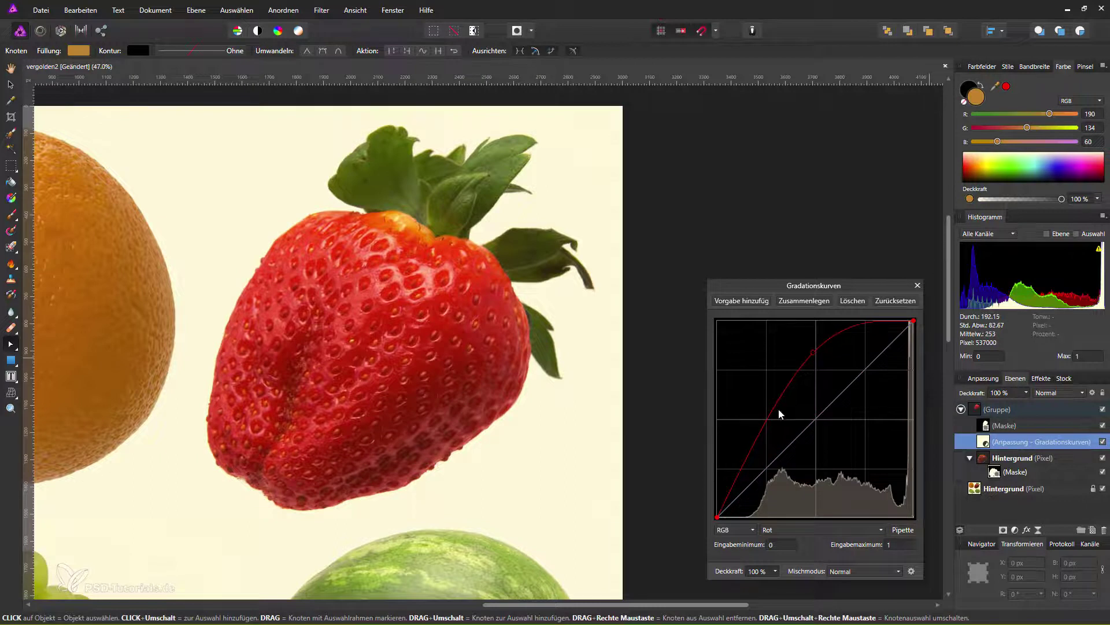
pyautogui.click(845, 529)
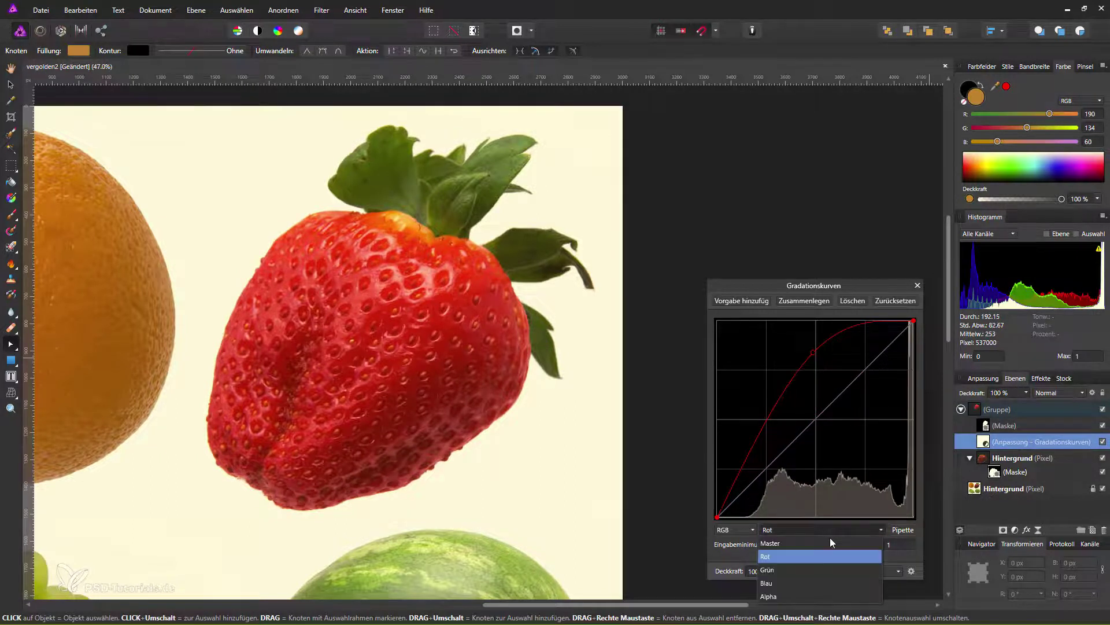
pyautogui.click(807, 569)
pyautogui.moveTo(825, 410); pyautogui.dragTo(821, 369)
pyautogui.click(849, 529)
pyautogui.click(815, 584)
pyautogui.moveTo(816, 414)
pyautogui.mouseDown()
pyautogui.moveTo(827, 395)
pyautogui.moveTo(818, 387)
pyautogui.moveTo(816, 399)
pyautogui.mouseUp()
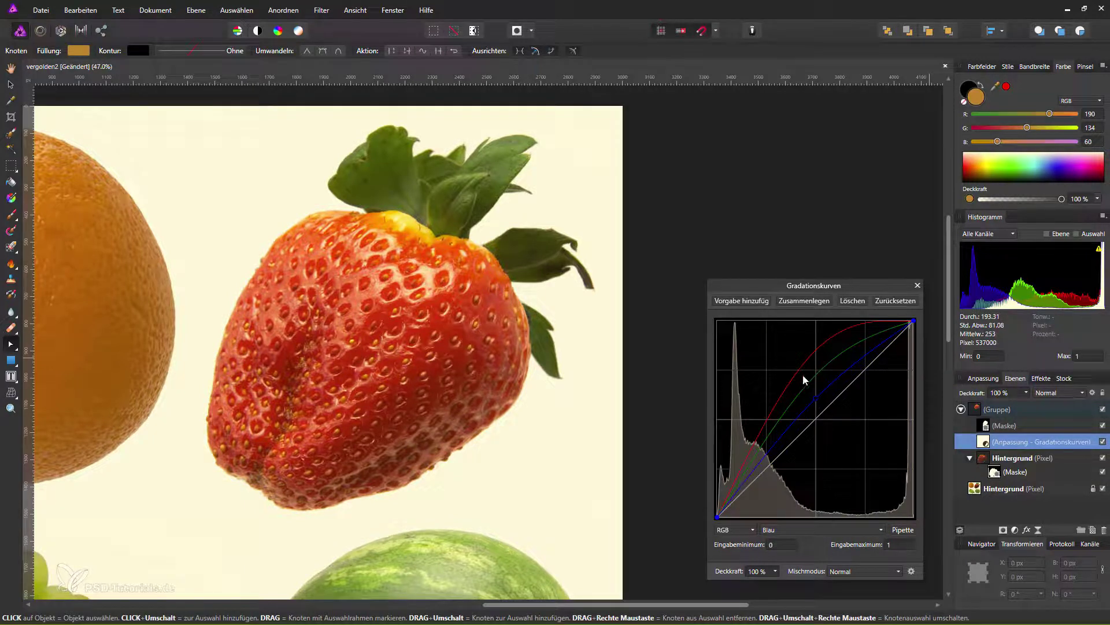
# Reshape the Rot curve with a lower point and a higher upper point to warm the strawberry
pyautogui.click(817, 529)
pyautogui.click(805, 556)
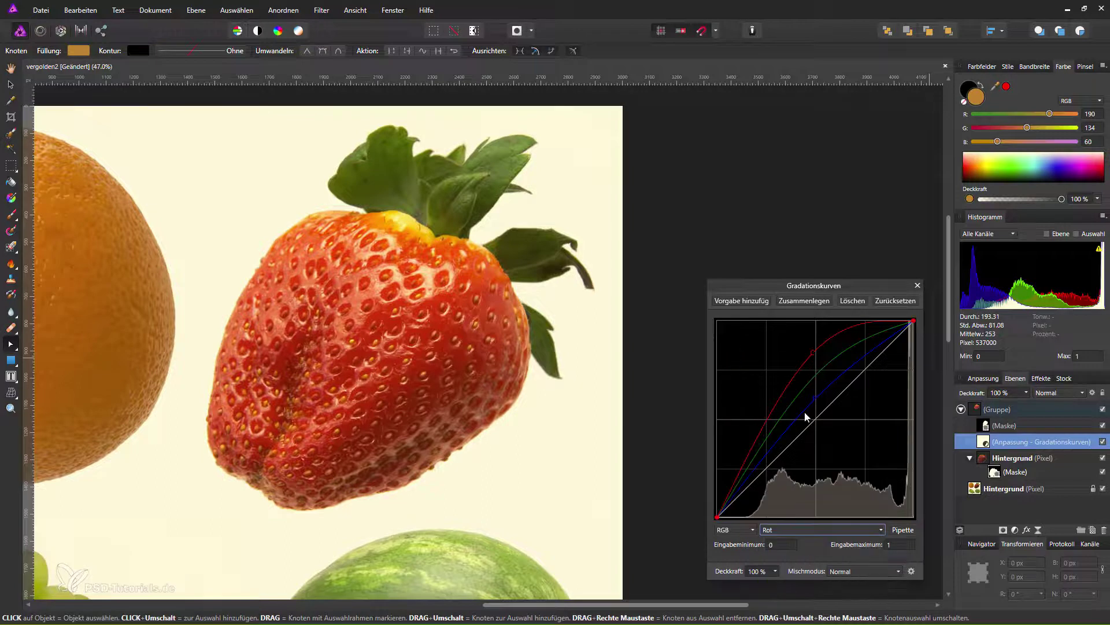
pyautogui.moveTo(789, 354)
pyautogui.mouseDown()
pyautogui.moveTo(820, 349)
pyautogui.moveTo(806, 357)
pyautogui.mouseUp()
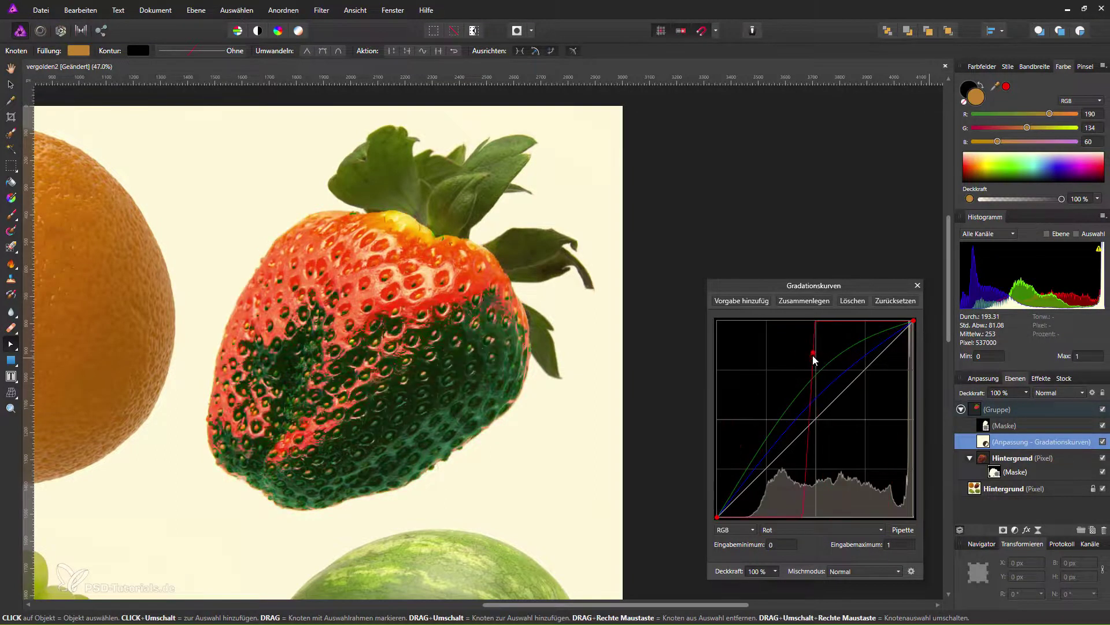
pyautogui.moveTo(758, 417); pyautogui.dragTo(762, 413)
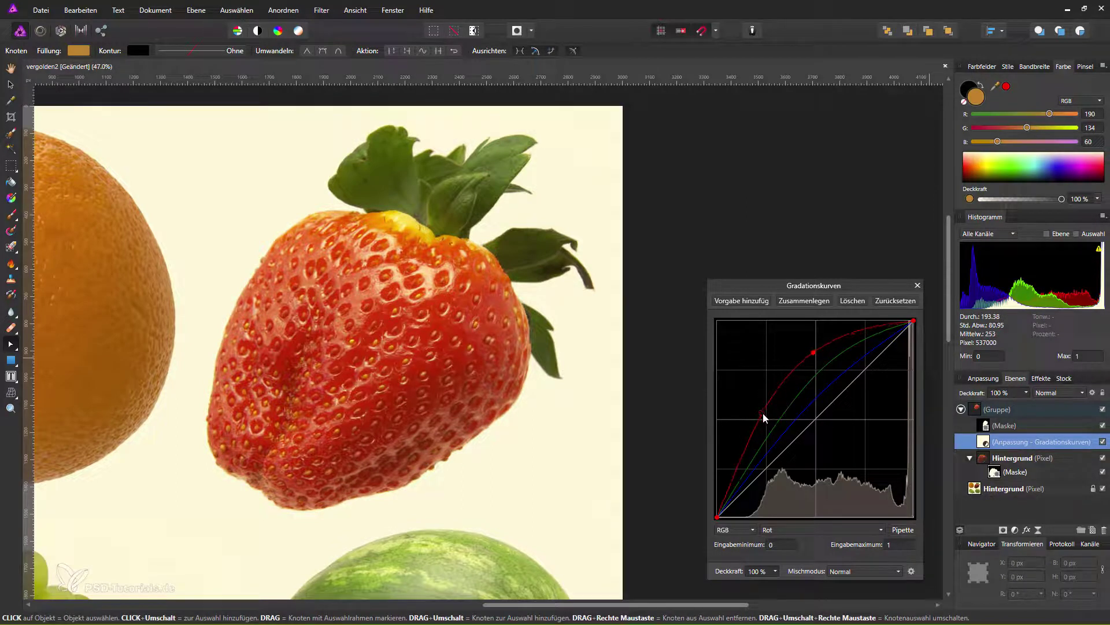
pyautogui.moveTo(814, 352); pyautogui.dragTo(819, 342)
# Lift the Grün curve and pull the Blau curve down toward orange-yellow
pyautogui.click(823, 527)
pyautogui.click(790, 568)
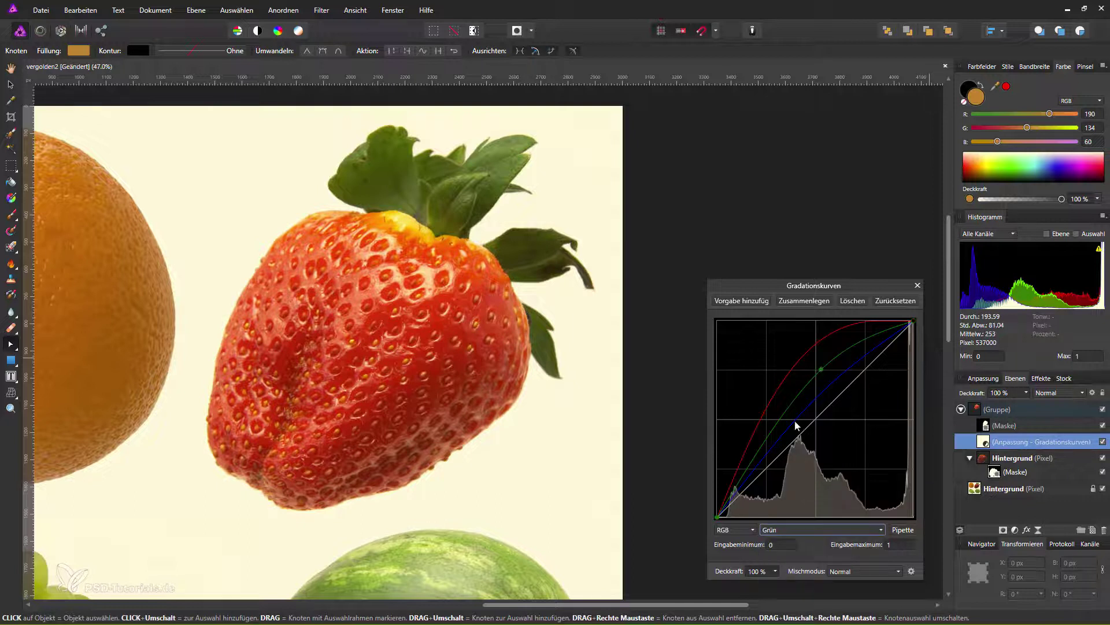
pyautogui.moveTo(820, 366)
pyautogui.mouseDown()
pyautogui.moveTo(786, 360)
pyautogui.moveTo(788, 376)
pyautogui.moveTo(761, 401)
pyautogui.moveTo(792, 397)
pyautogui.moveTo(824, 356)
pyautogui.mouseUp()
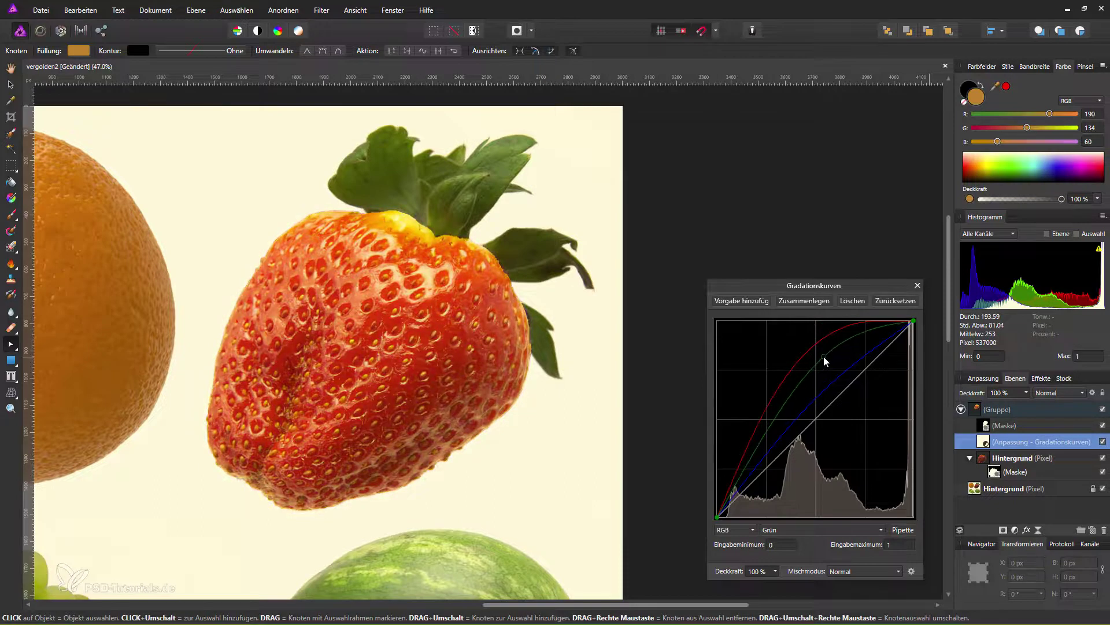
pyautogui.moveTo(764, 428)
pyautogui.mouseDown()
pyautogui.moveTo(750, 408)
pyautogui.moveTo(748, 433)
pyautogui.moveTo(759, 433)
pyautogui.mouseUp()
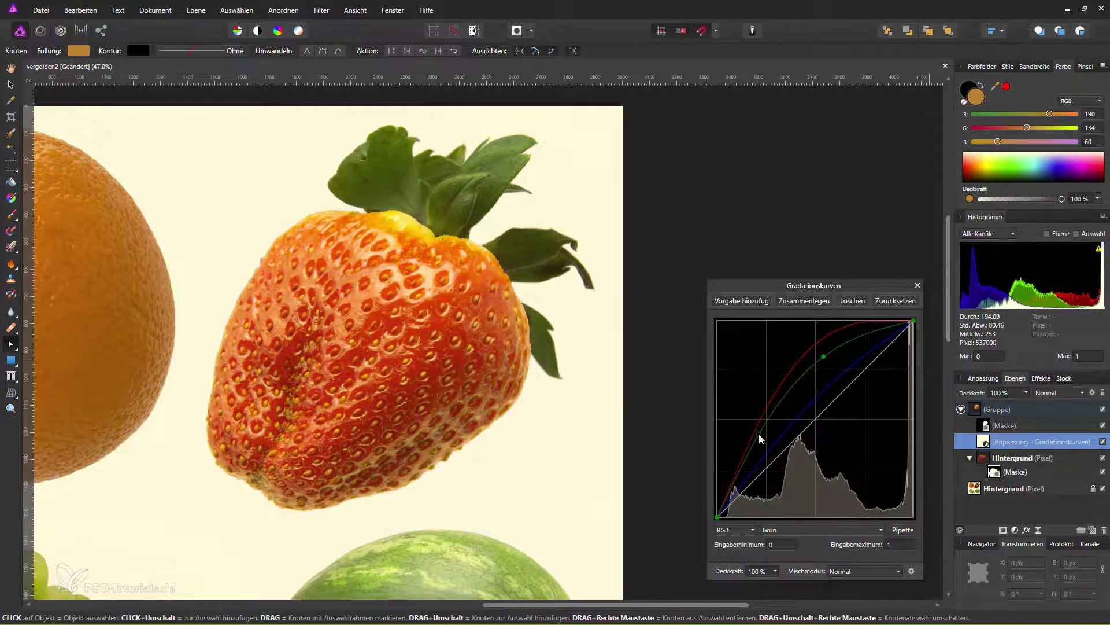
pyautogui.moveTo(823, 357)
pyautogui.mouseDown()
pyautogui.moveTo(841, 338)
pyautogui.moveTo(816, 343)
pyautogui.moveTo(822, 353)
pyautogui.mouseUp()
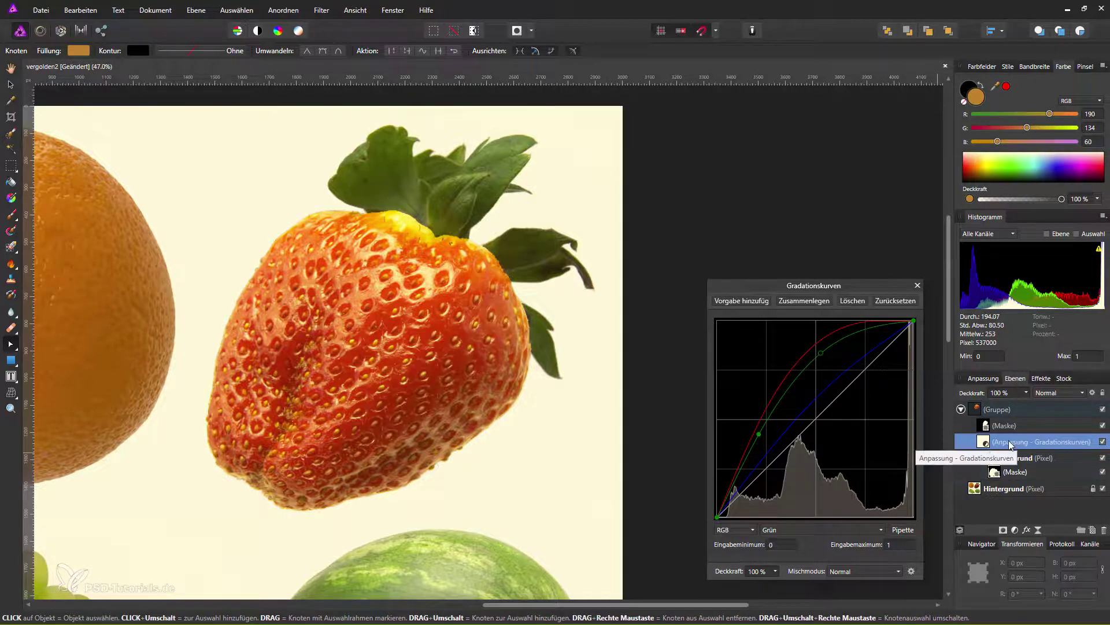
pyautogui.click(841, 530)
pyautogui.click(804, 585)
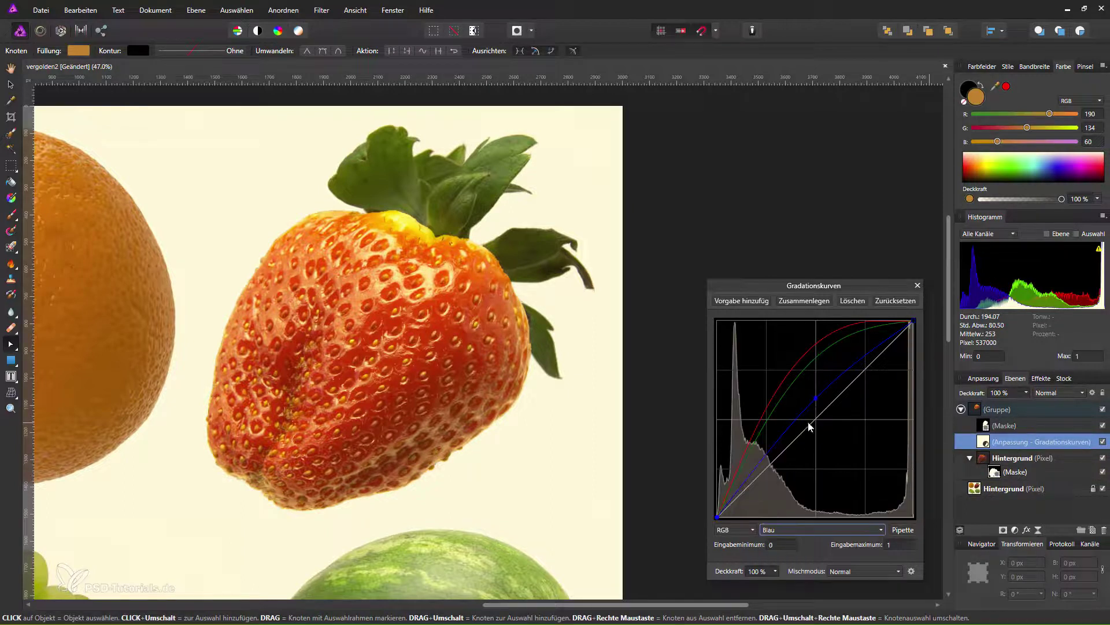
pyautogui.moveTo(816, 397)
pyautogui.mouseDown()
pyautogui.moveTo(816, 456)
pyautogui.moveTo(844, 409)
pyautogui.moveTo(812, 359)
pyautogui.mouseUp()
pyautogui.moveTo(846, 400); pyautogui.dragTo(827, 425)
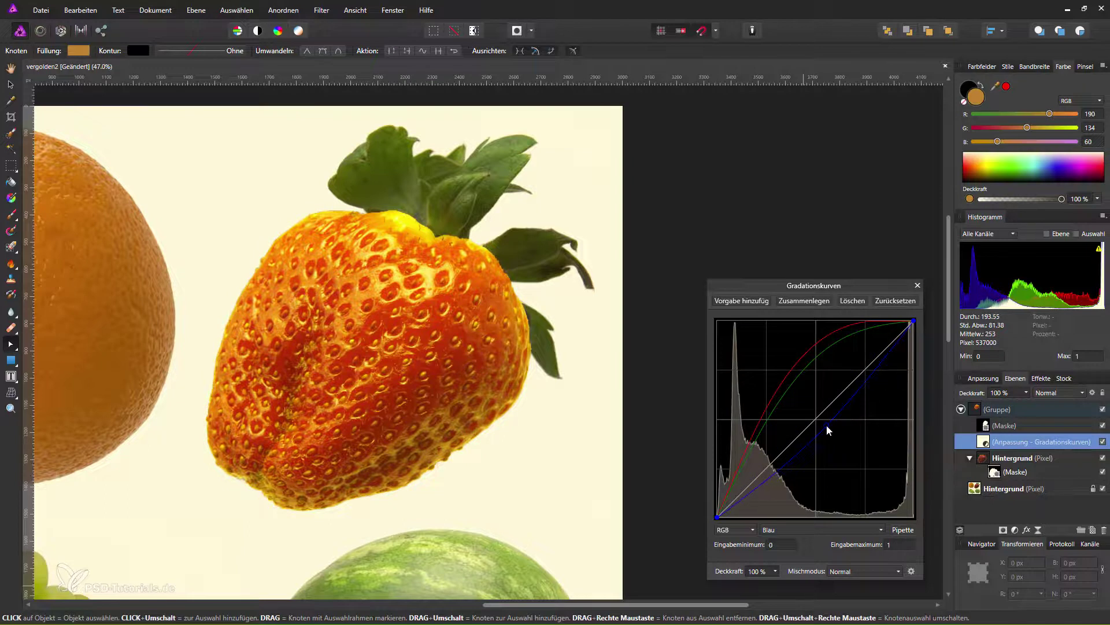
# Lower the upper Rot curve point and tweak its lower point to reduce red
pyautogui.click(831, 532)
pyautogui.click(810, 556)
pyautogui.moveTo(819, 341)
pyautogui.mouseDown()
pyautogui.moveTo(831, 370)
pyautogui.moveTo(844, 357)
pyautogui.mouseUp()
pyautogui.moveTo(763, 413); pyautogui.dragTo(755, 415)
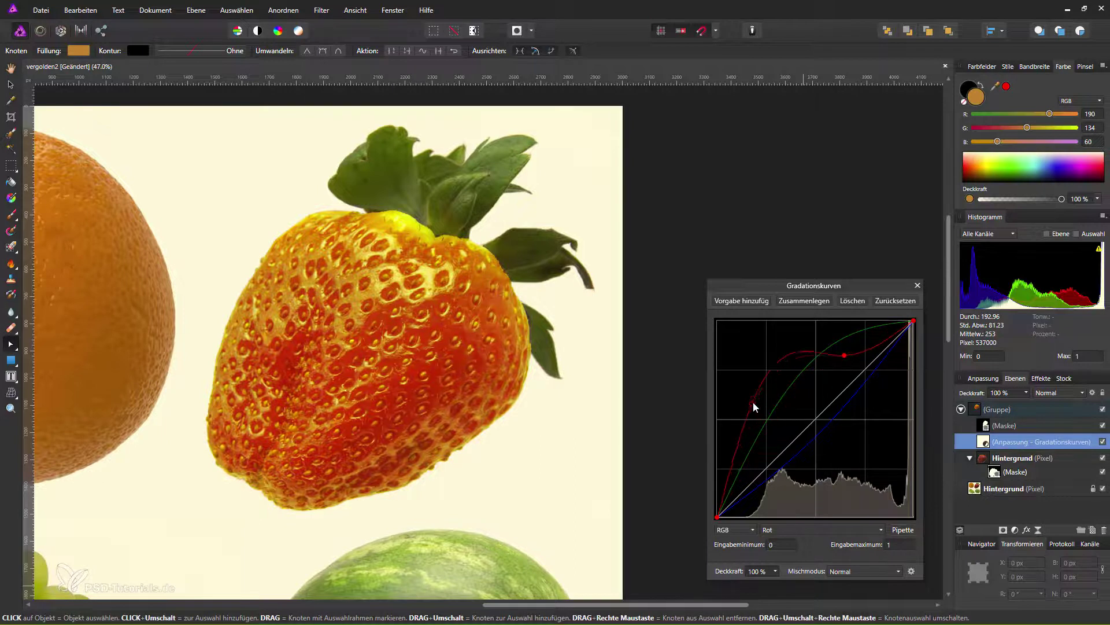
pyautogui.moveTo(755, 415); pyautogui.dragTo(756, 418)
# Reset all curves and bow the Master curve upward with two points
pyautogui.click(884, 302)
pyautogui.click(867, 529)
pyautogui.moveTo(858, 376)
pyautogui.mouseDown()
pyautogui.moveTo(788, 368)
pyautogui.moveTo(812, 353)
pyautogui.mouseUp()
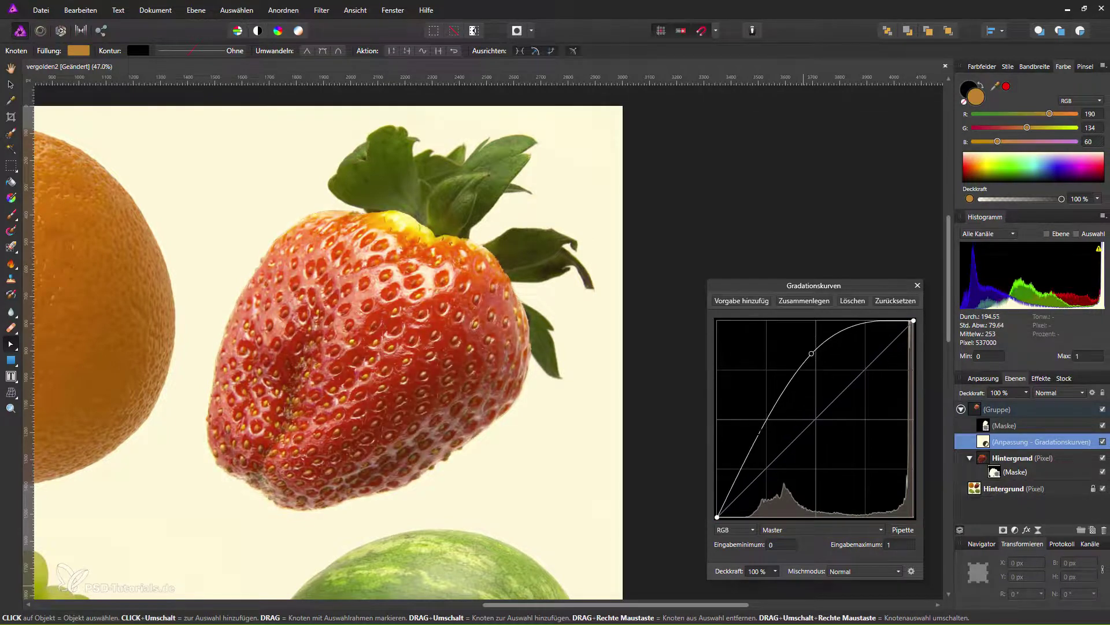
pyautogui.moveTo(761, 436); pyautogui.dragTo(752, 424)
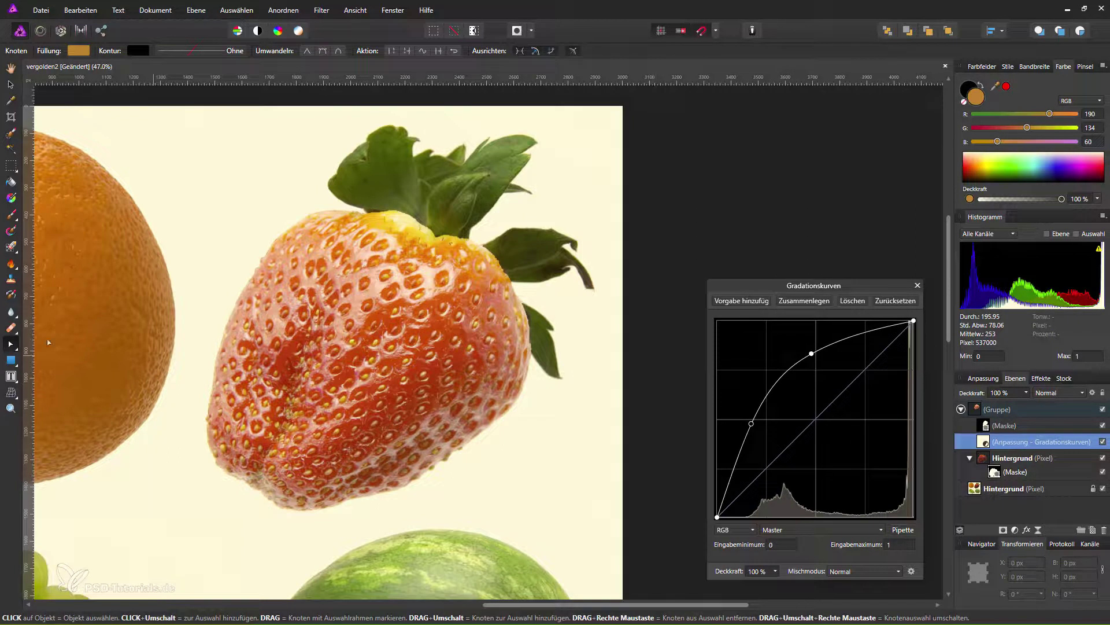
# Draw a rectangle over the strawberry and set its blend mode to Farbe (Colour)
pyautogui.click(18, 364)
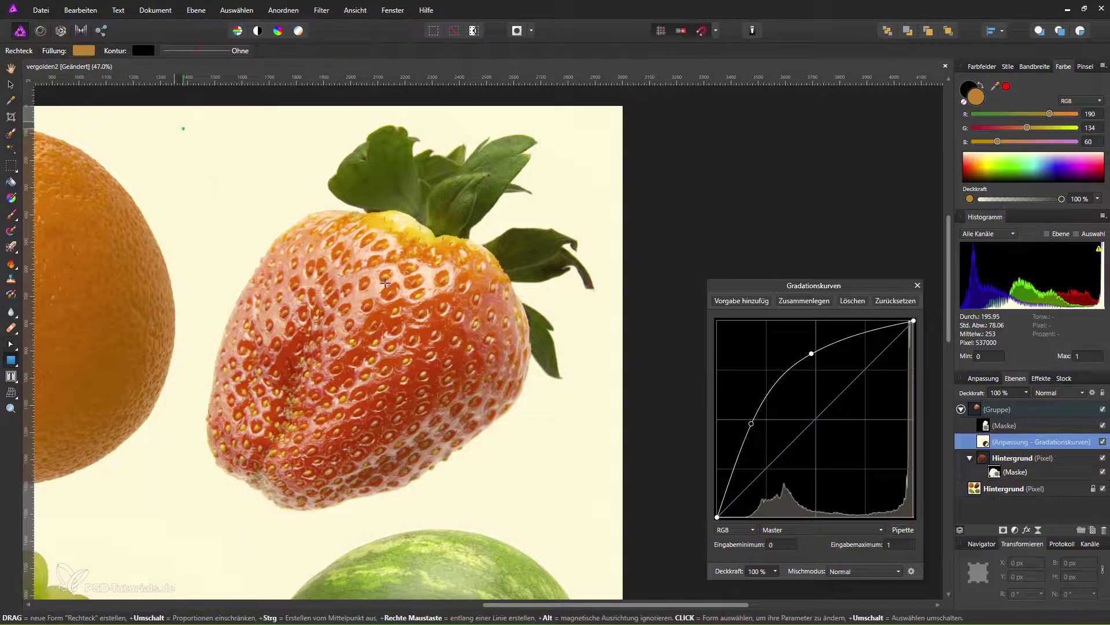
pyautogui.moveTo(174, 121); pyautogui.dragTo(563, 555)
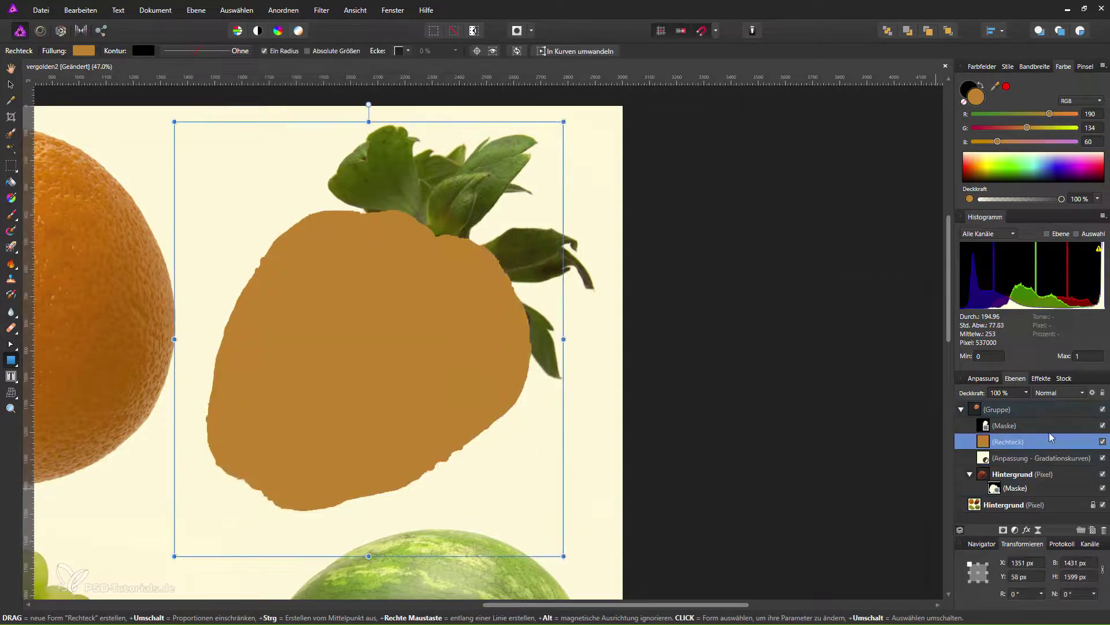
pyautogui.click(1081, 393)
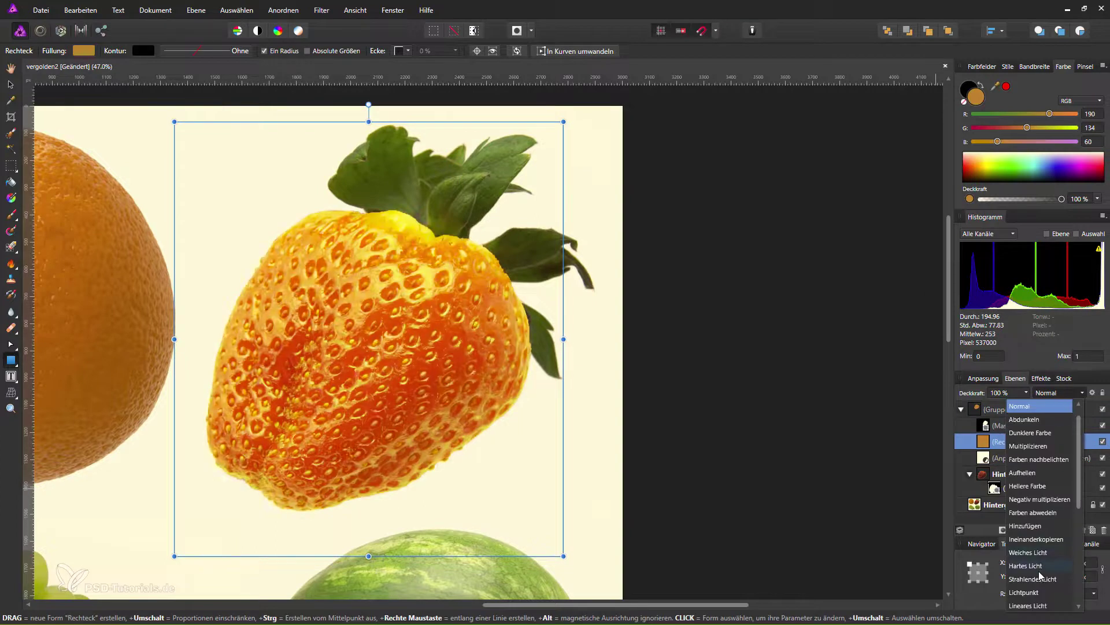
pyautogui.click(1020, 512)
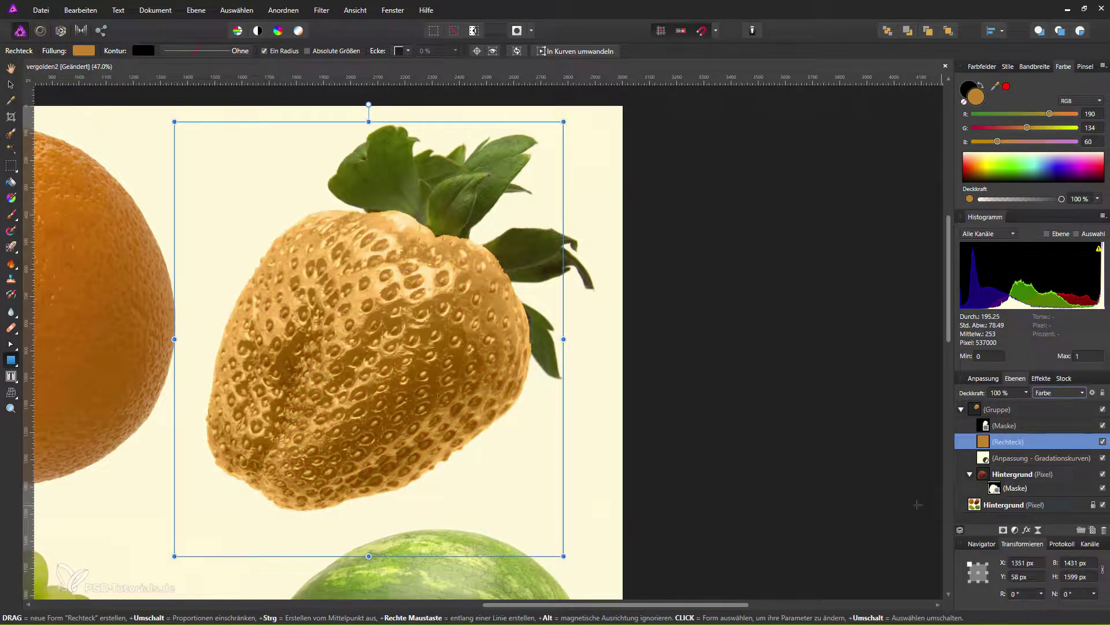
pyautogui.click(1012, 459)
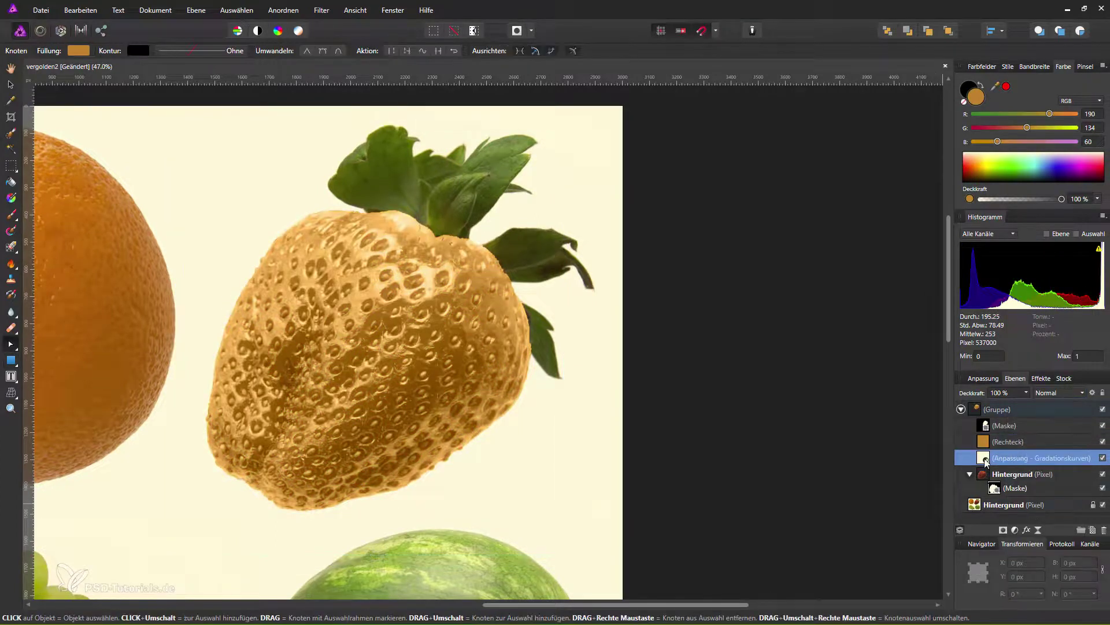
# Reshape the Master curve: upper point further right, lower point down, new mid point raised
pyautogui.doubleClick(985, 458)
pyautogui.moveTo(811, 353); pyautogui.dragTo(829, 344)
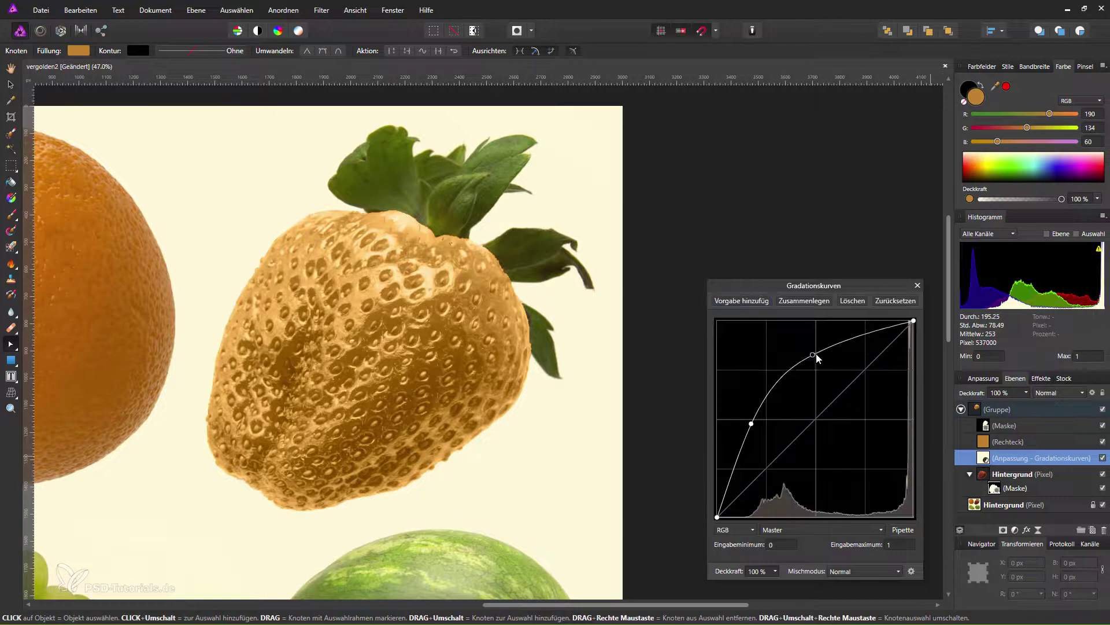
pyautogui.moveTo(751, 424); pyautogui.dragTo(752, 444)
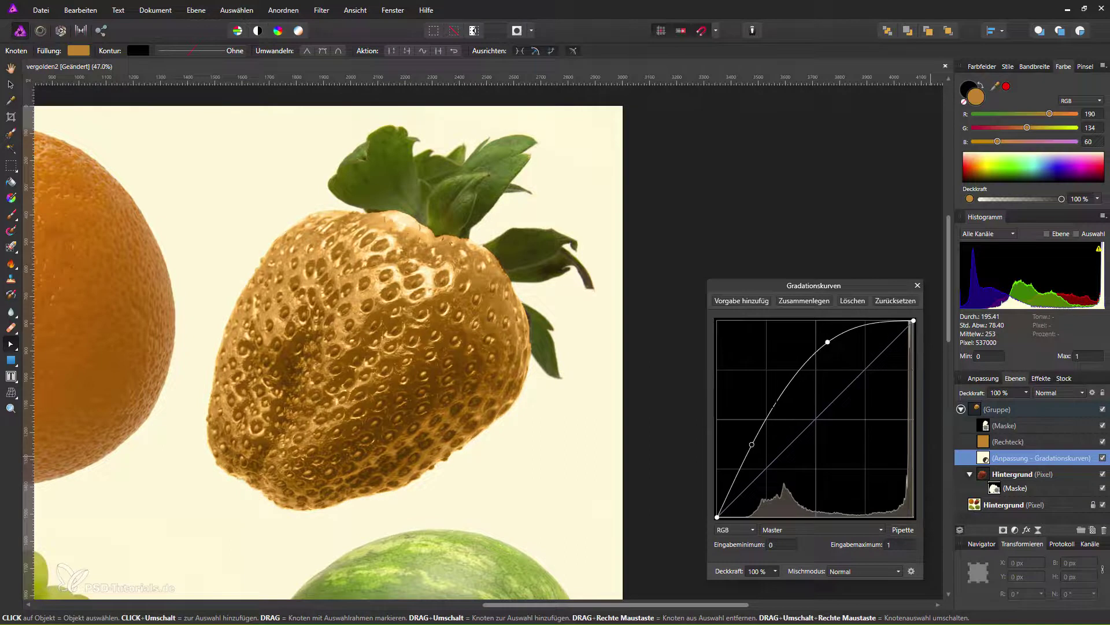
pyautogui.moveTo(829, 342); pyautogui.dragTo(845, 340)
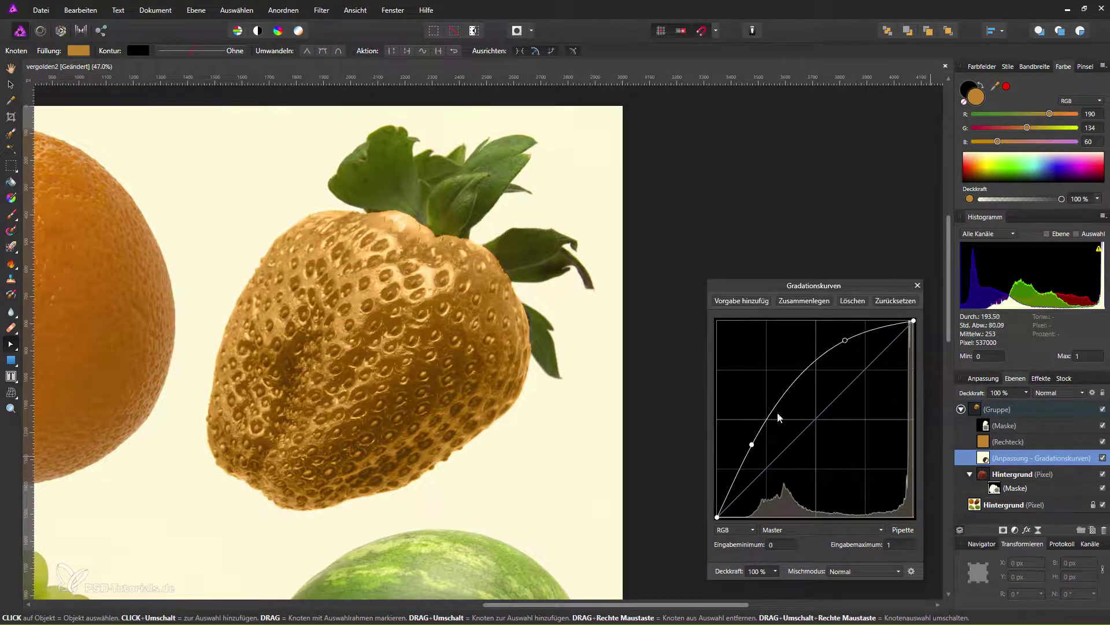
pyautogui.moveTo(781, 398); pyautogui.dragTo(771, 381)
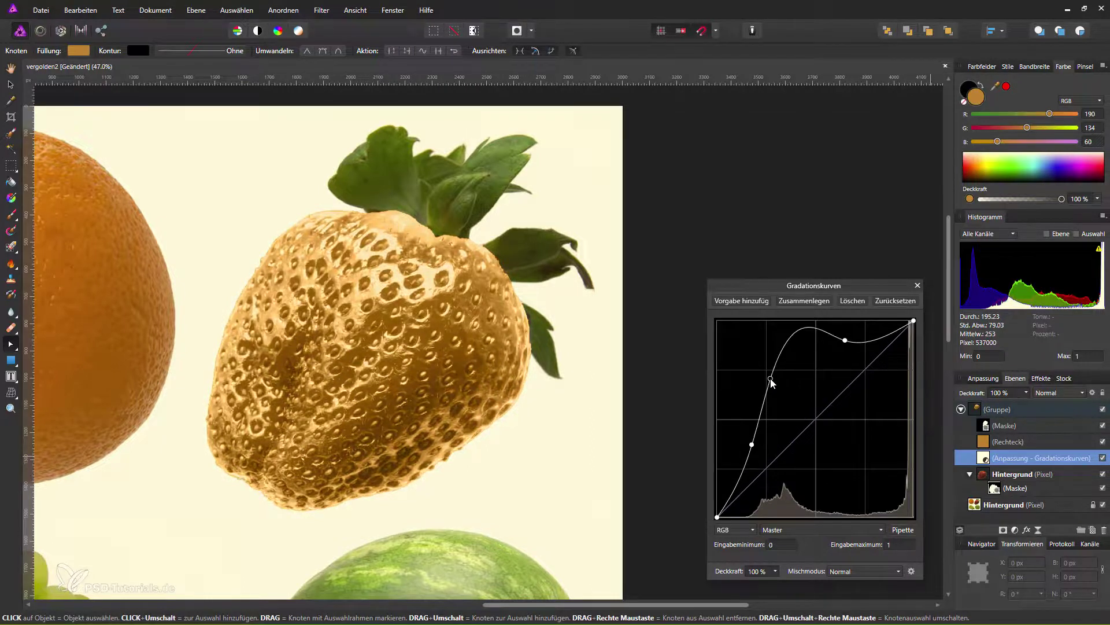
pyautogui.click(1050, 412)
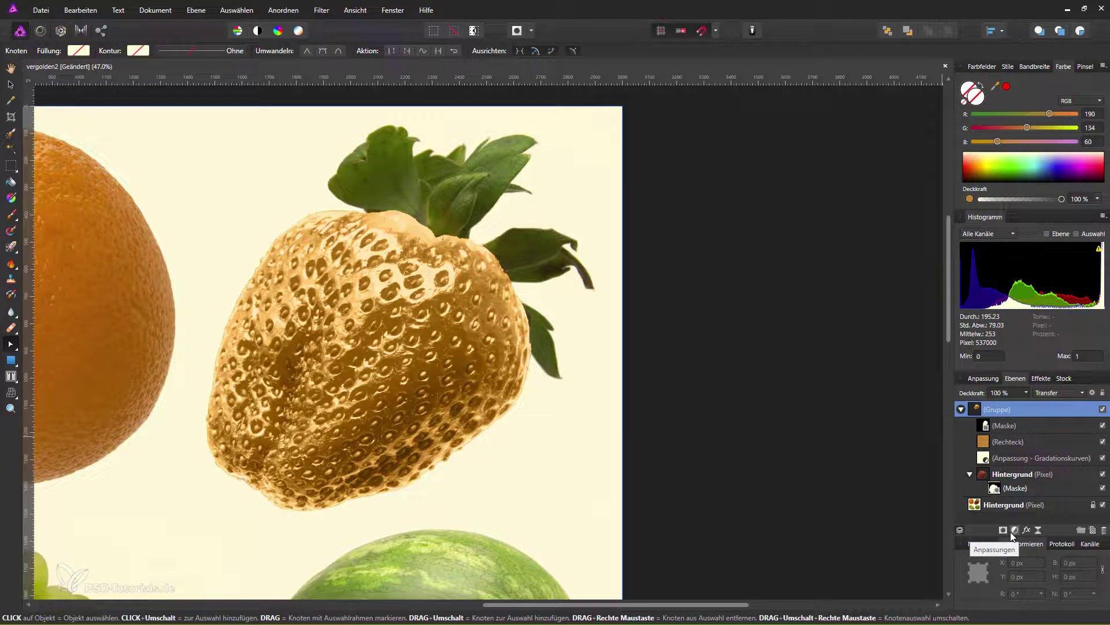
# Merge visible layers into a new pixel layer and add a Tonwertkorrektur (Levels) adjustment
pyautogui.hotkey('ctrl', 'shift', 'alt', 'e')
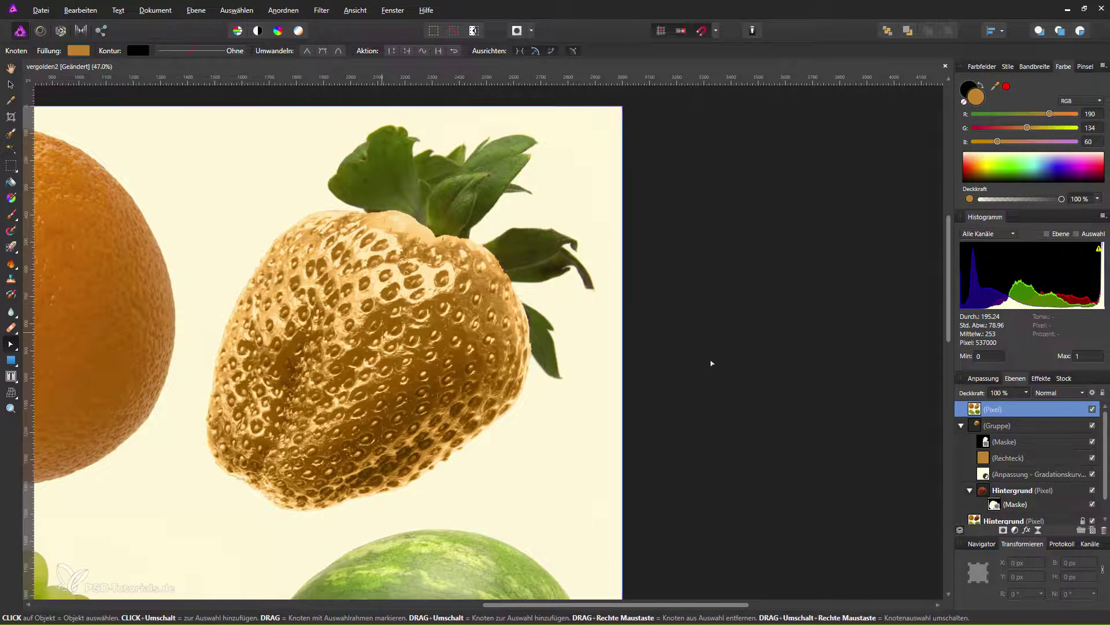
pyautogui.click(1015, 531)
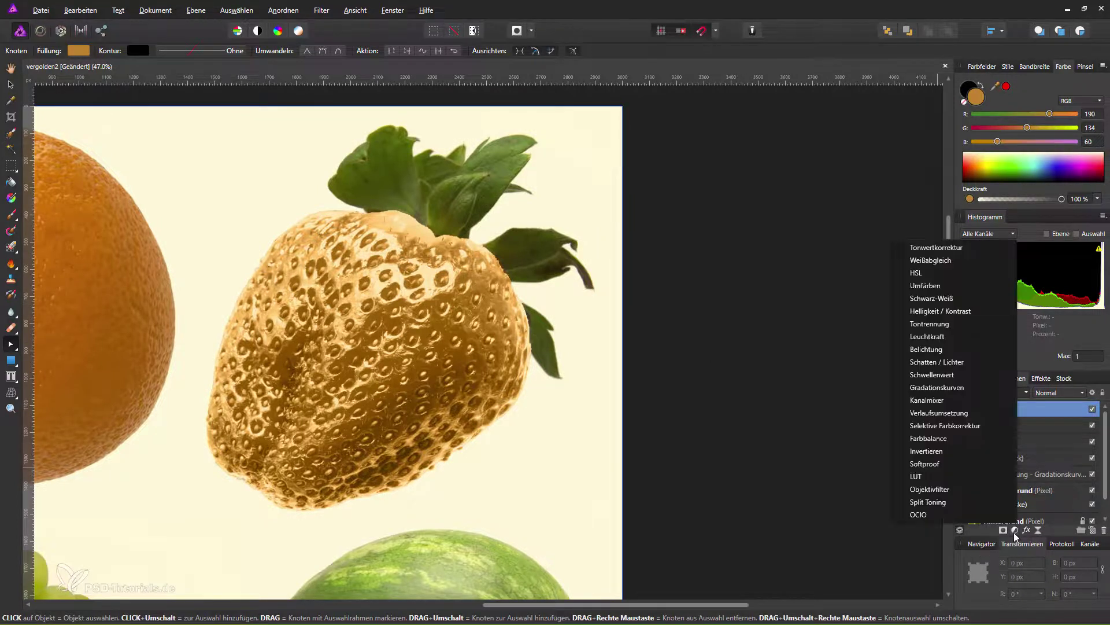
pyautogui.click(959, 249)
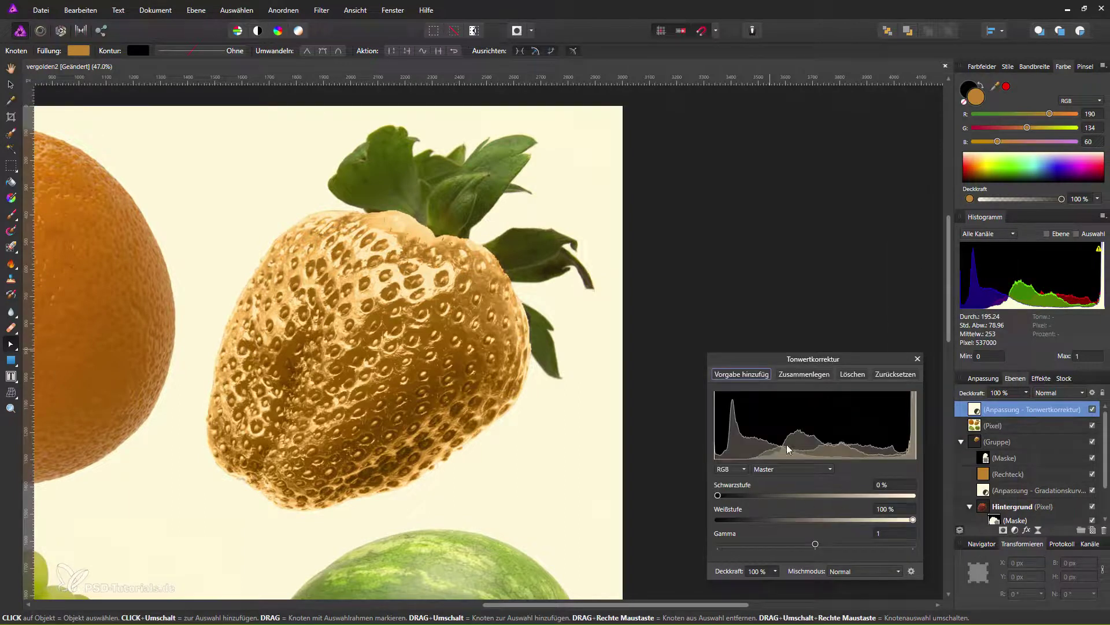
# Set the Levels Rot channel to 4% black level and 99% white level
pyautogui.click(816, 469)
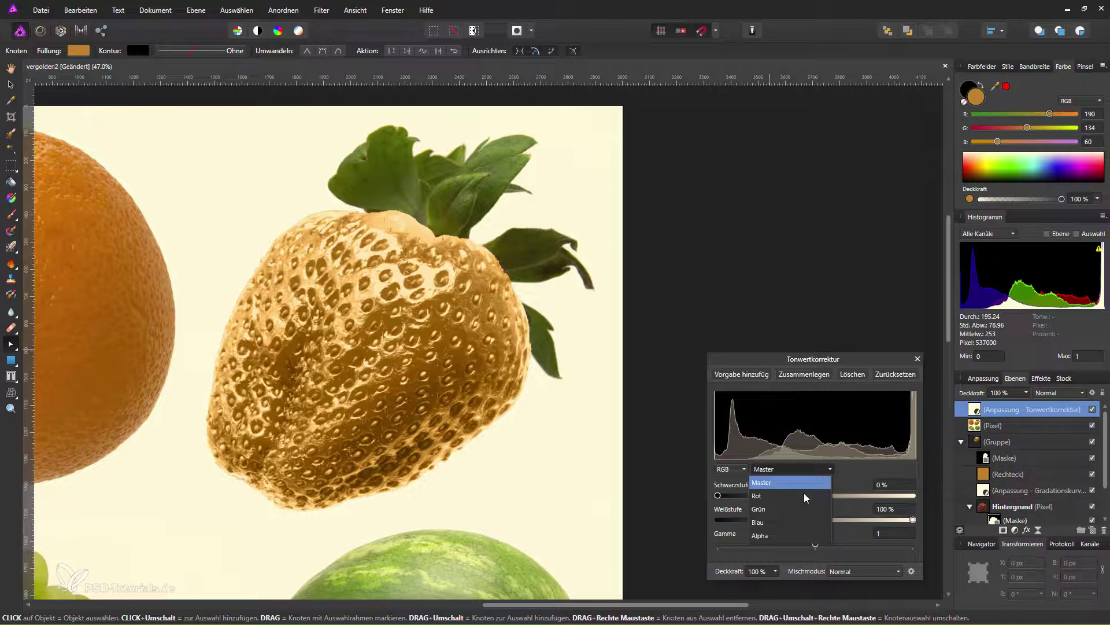
pyautogui.click(804, 495)
pyautogui.moveTo(717, 495); pyautogui.dragTo(772, 498)
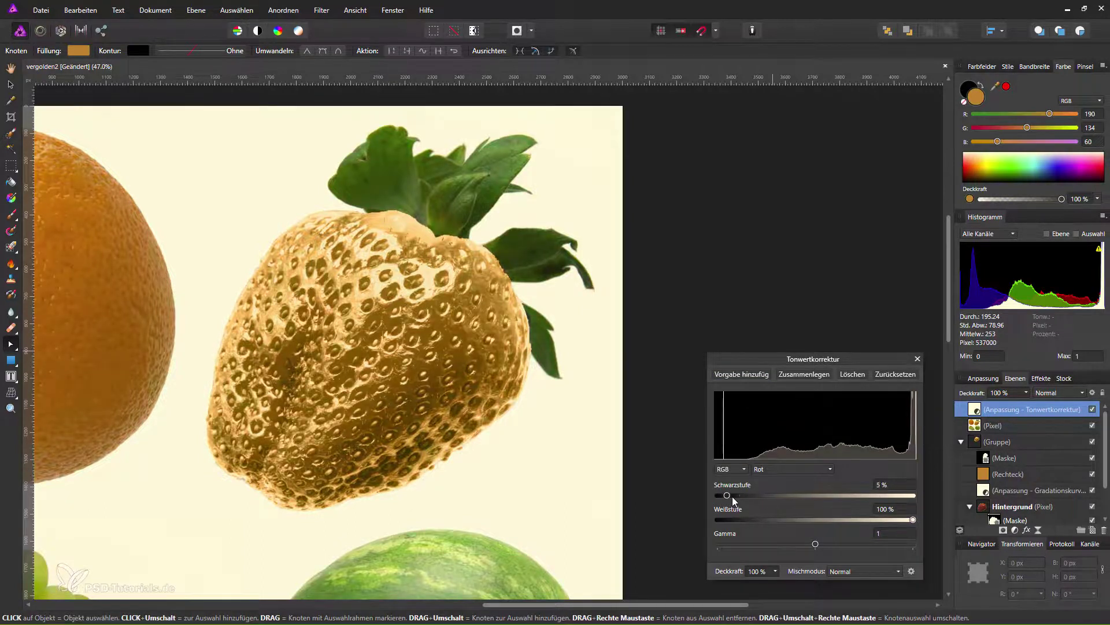
pyautogui.moveTo(732, 496); pyautogui.dragTo(725, 497)
pyautogui.moveTo(912, 519)
pyautogui.mouseDown()
pyautogui.moveTo(876, 519)
pyautogui.moveTo(910, 520)
pyautogui.mouseUp()
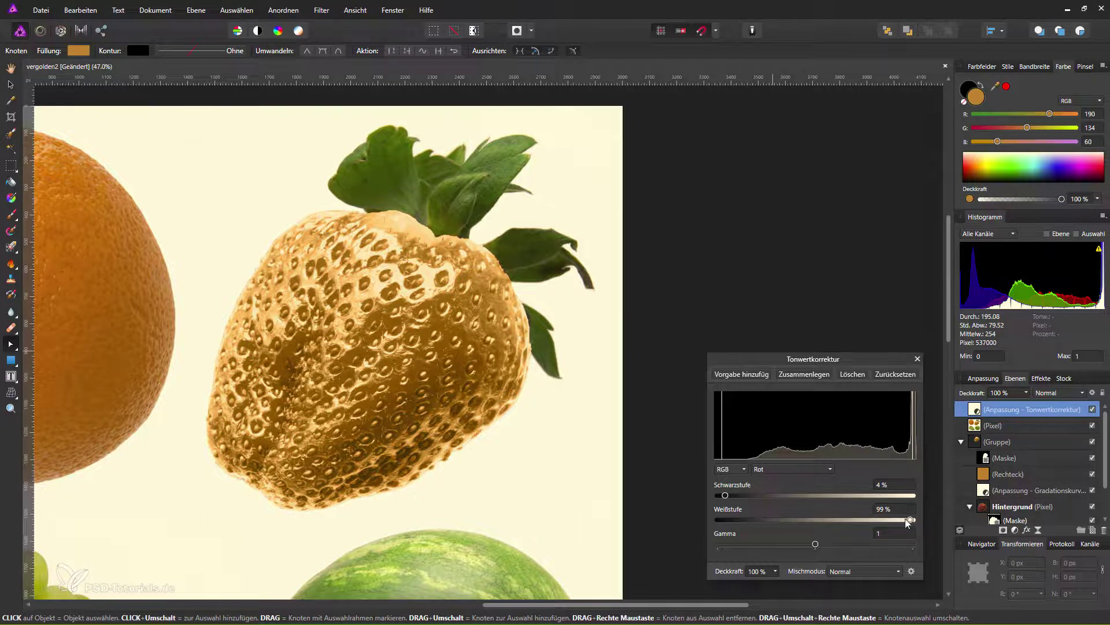
# Finish the red-channel Levels at black 4 % and white 99 % and close its settings
pyautogui.scroll(-3, 440, 480)
pyautogui.scroll(-1, 439, 480)
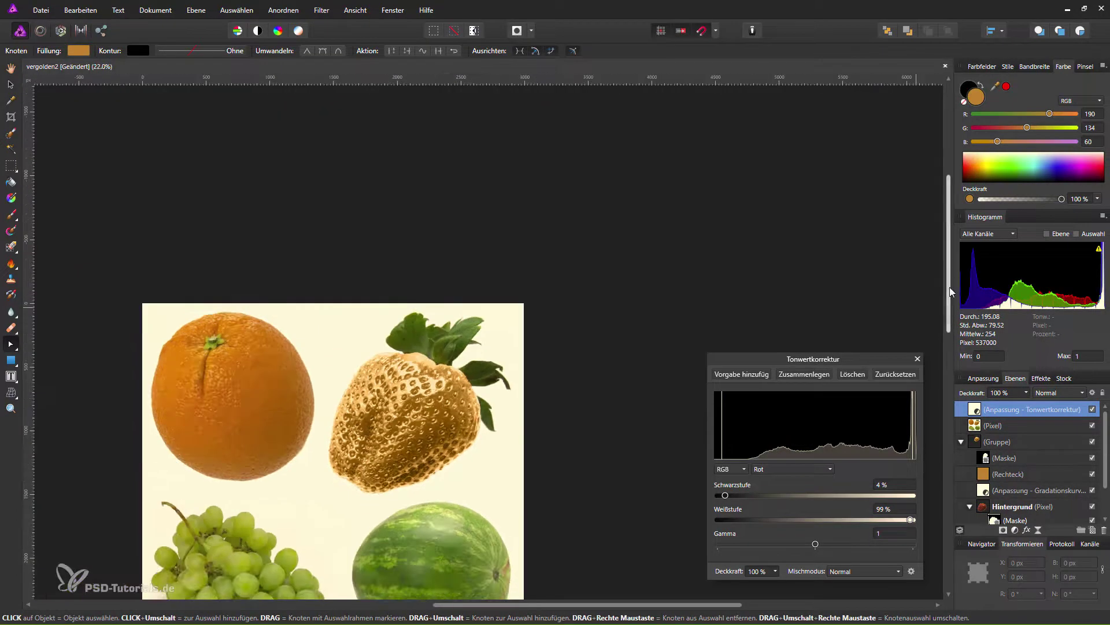
pyautogui.scroll(-1, 951, 332)
pyautogui.moveTo(952, 333); pyautogui.dragTo(951, 369)
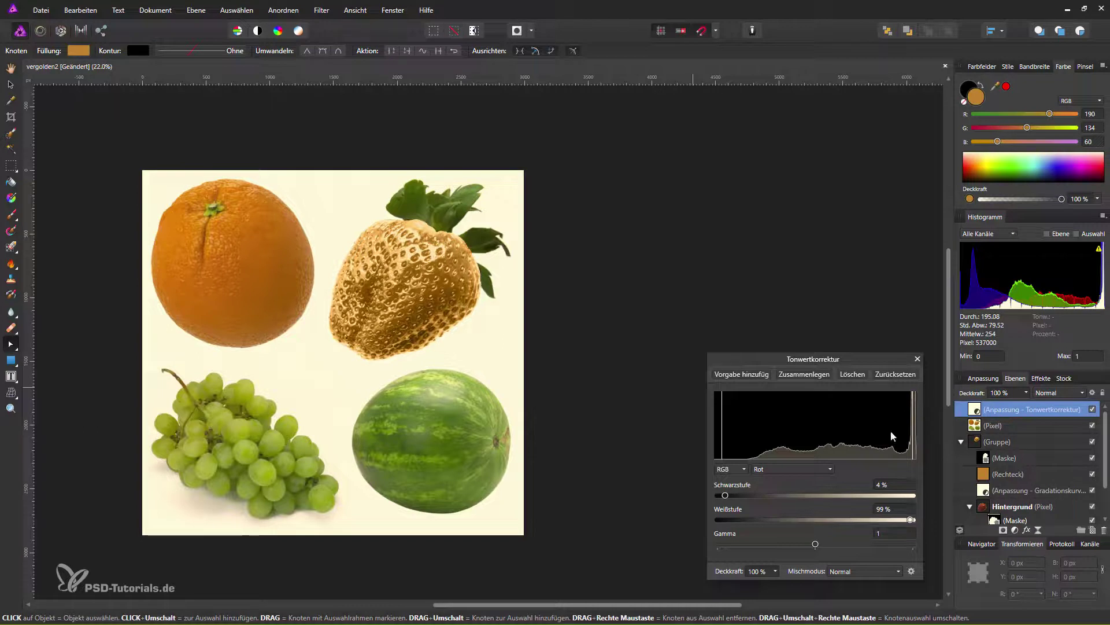
pyautogui.click(1041, 425)
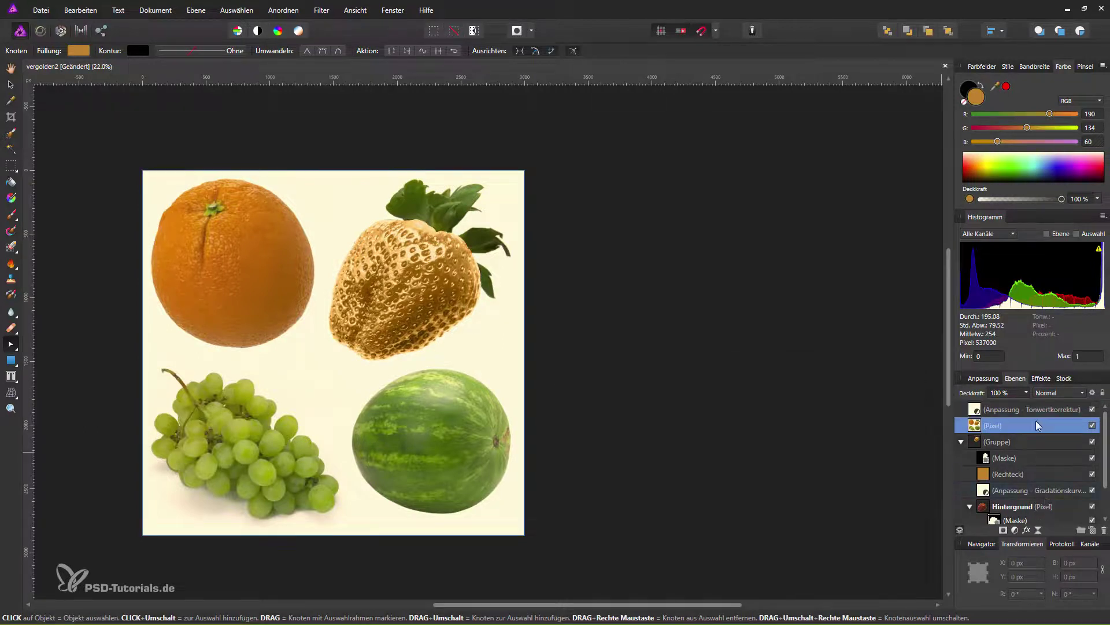
# Paint the watermelon into a selection with a 271 px edge-snapping Selection Brush in add mode
pyautogui.click(14, 134)
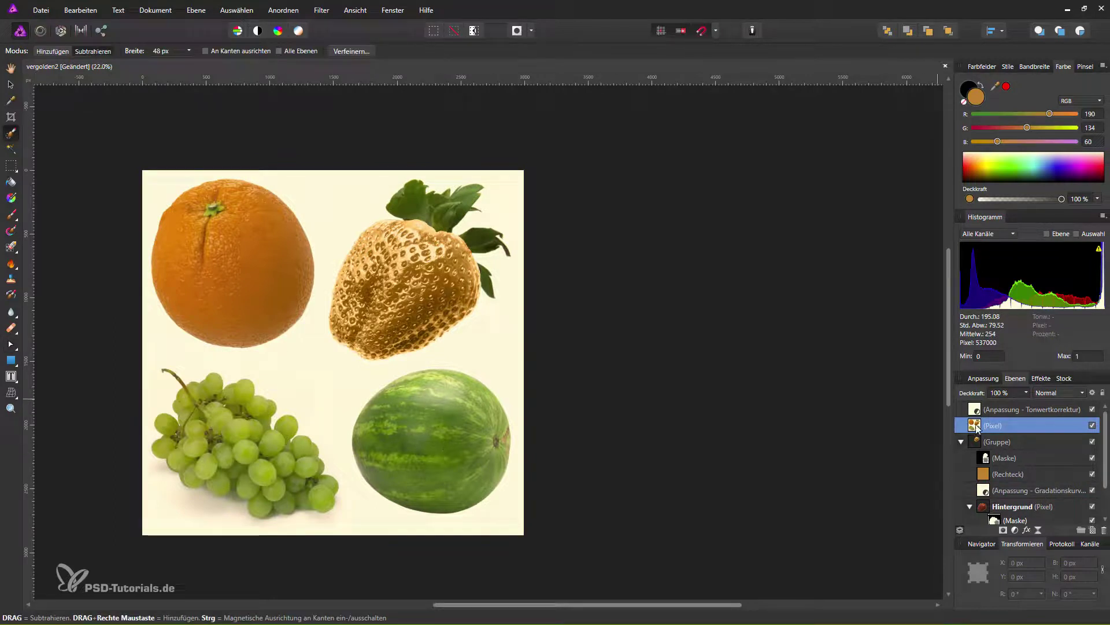
pyautogui.scroll(3, 462, 405)
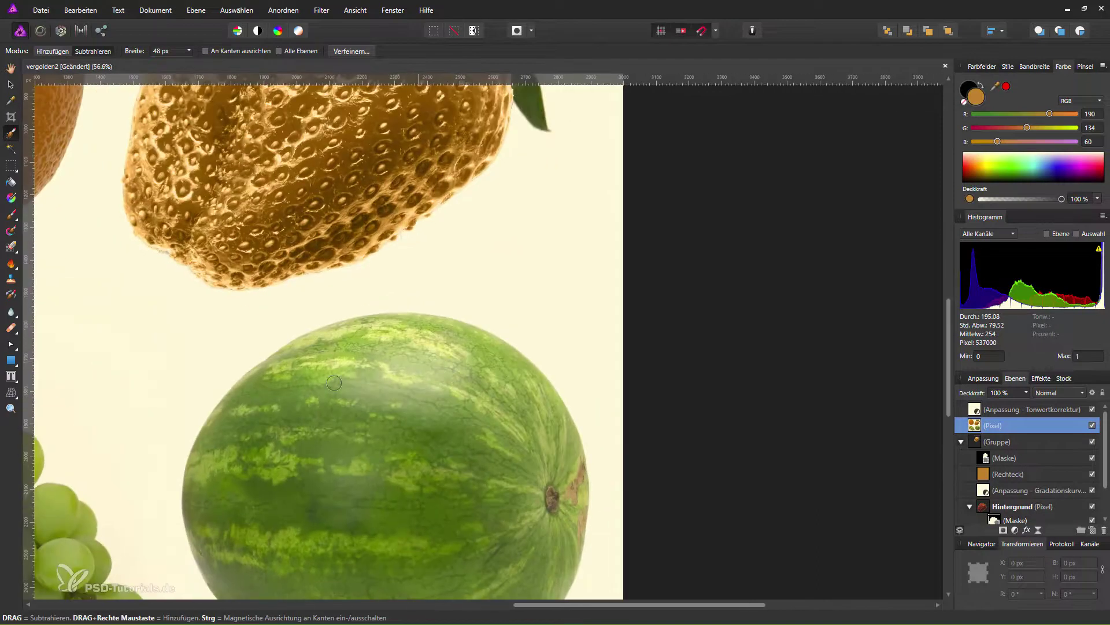
pyautogui.click(60, 51)
pyautogui.moveTo(403, 365); pyautogui.dragTo(457, 388)
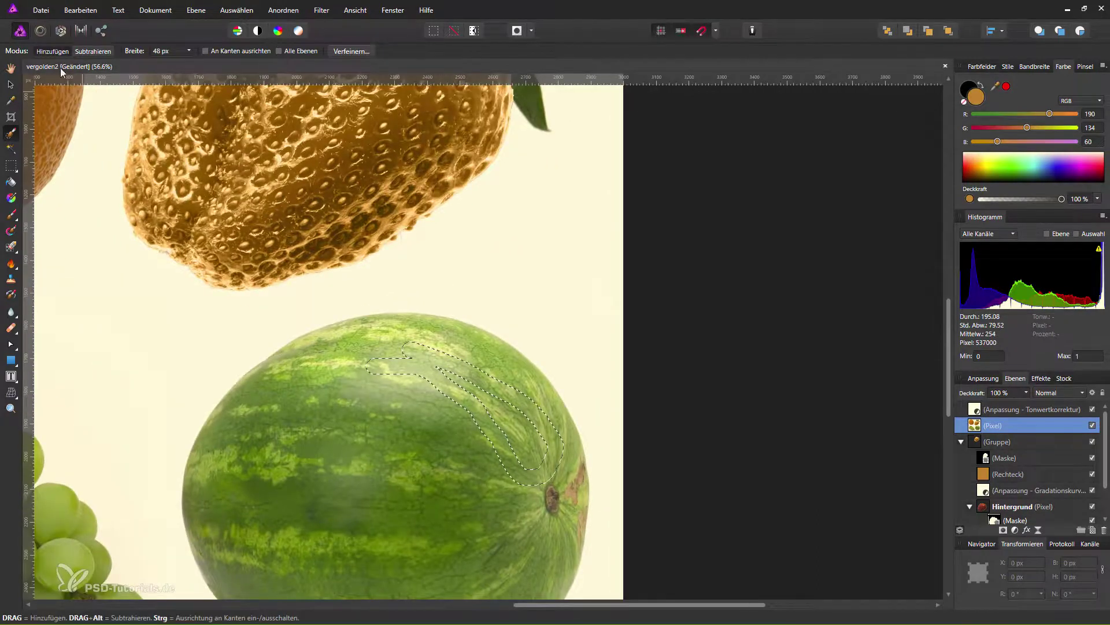
pyautogui.click(188, 51)
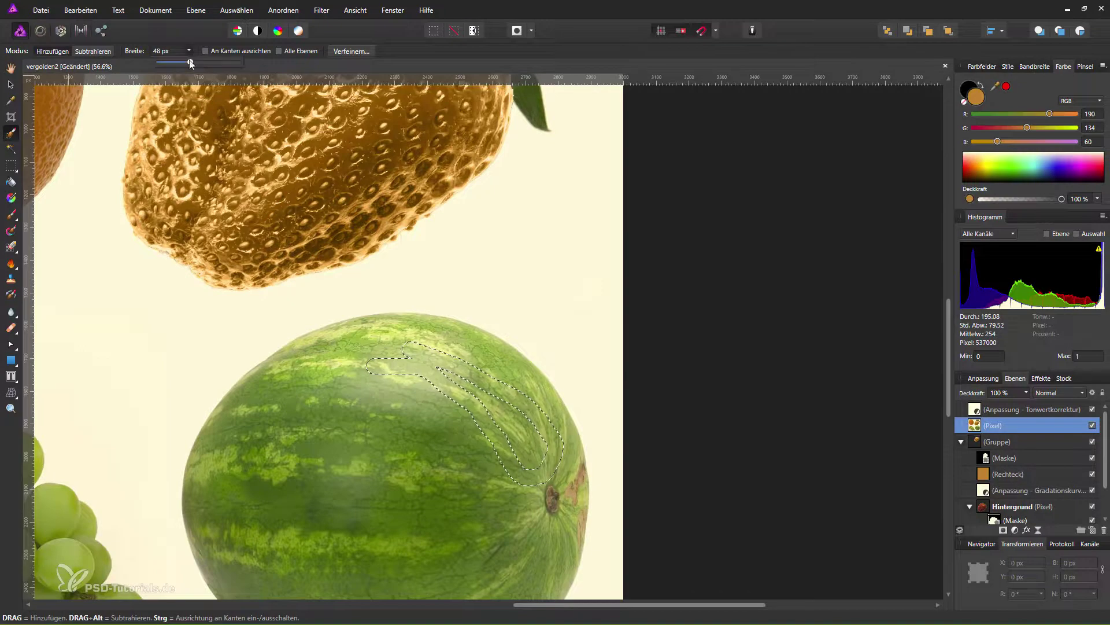
pyautogui.moveTo(190, 59); pyautogui.dragTo(219, 59)
pyautogui.moveTo(405, 422); pyautogui.dragTo(359, 375)
pyautogui.click(204, 51)
pyautogui.moveTo(372, 298)
pyautogui.mouseDown()
pyautogui.moveTo(441, 355)
pyautogui.moveTo(505, 543)
pyautogui.mouseUp()
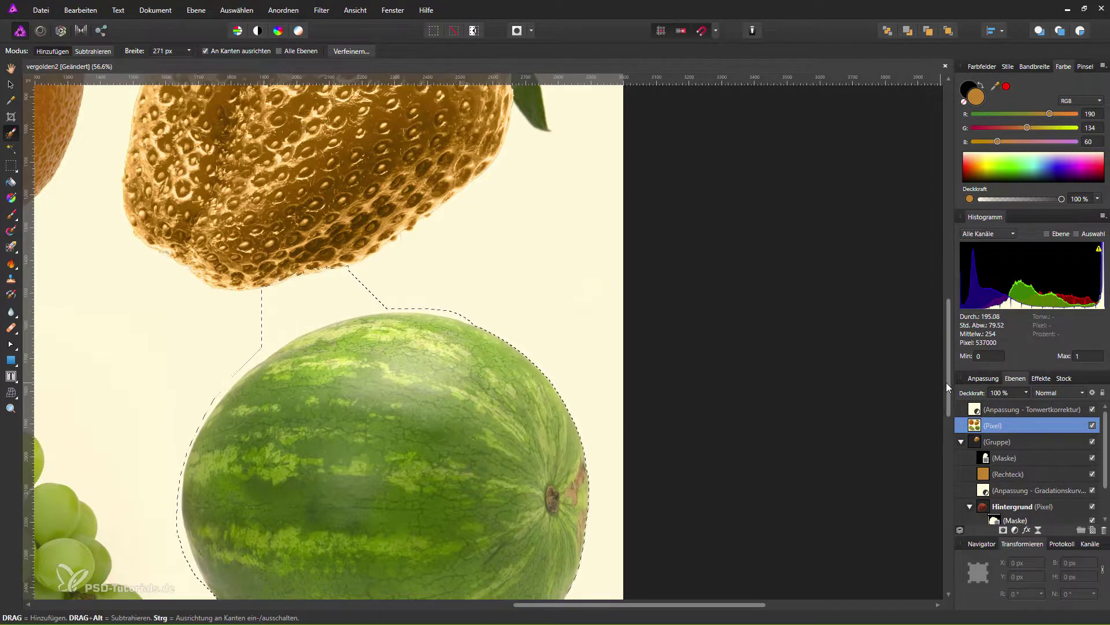
# Subtract the excess reaching toward the strawberry with a 66 px brush, then return to add mode
pyautogui.scroll(-5, 941, 383)
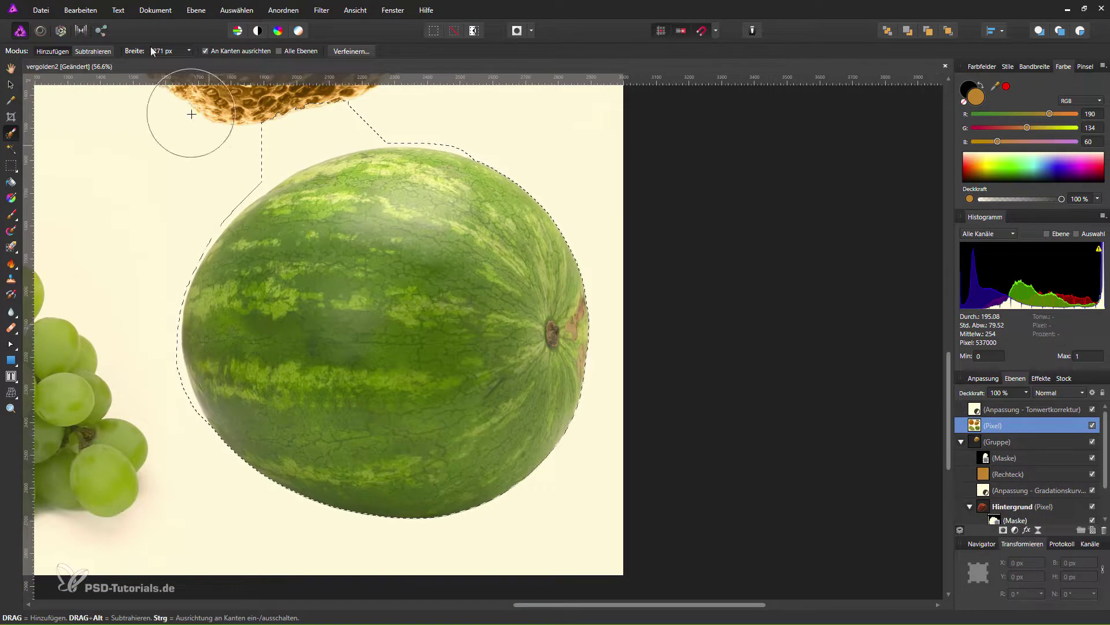
pyautogui.press('alt')
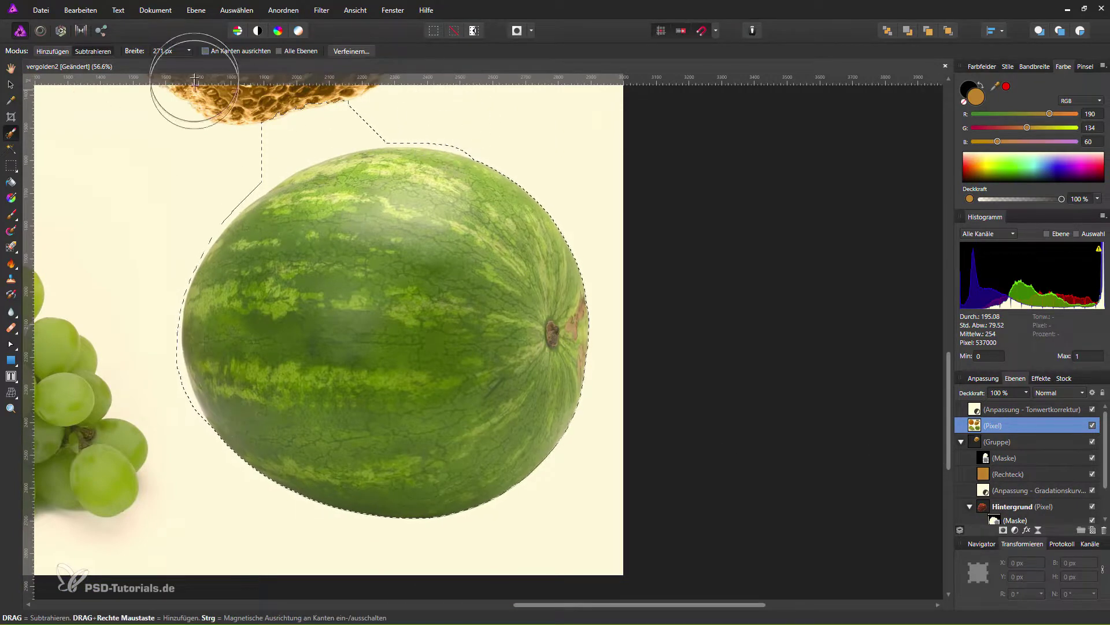
pyautogui.click(189, 51)
pyautogui.click(173, 62)
pyautogui.moveTo(262, 125)
pyautogui.mouseDown()
pyautogui.moveTo(384, 107)
pyautogui.moveTo(285, 109)
pyautogui.moveTo(242, 143)
pyautogui.moveTo(392, 119)
pyautogui.moveTo(250, 173)
pyautogui.mouseUp()
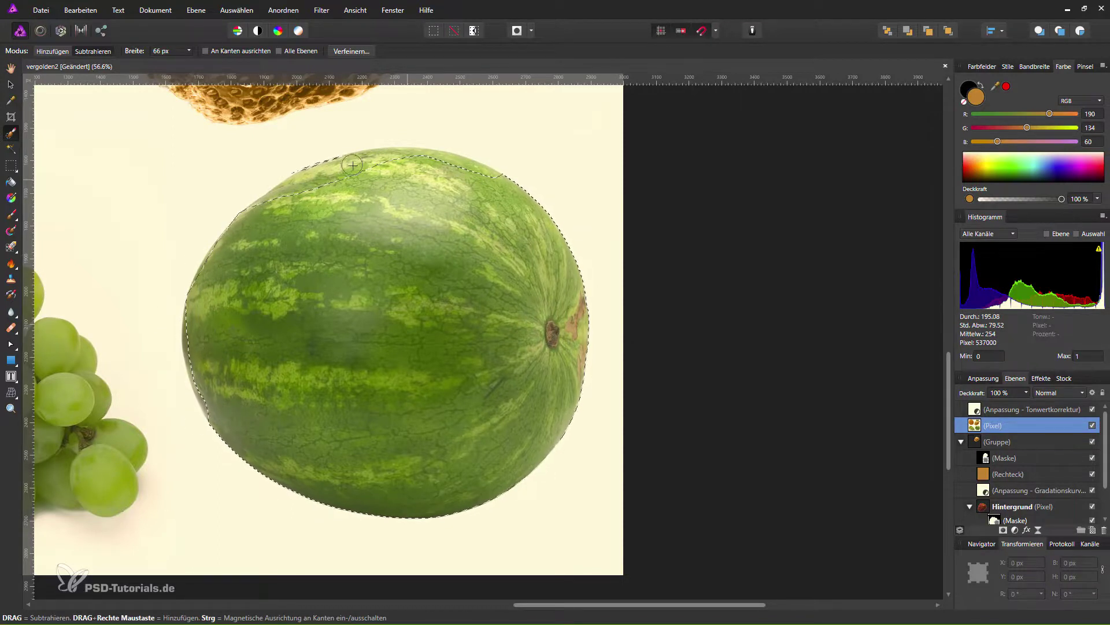
pyautogui.click(53, 52)
# Trim the selection at the melon's upper-left rim and refine its top edge
pyautogui.moveTo(277, 139); pyautogui.dragTo(283, 148)
pyautogui.scroll(3, 282, 149)
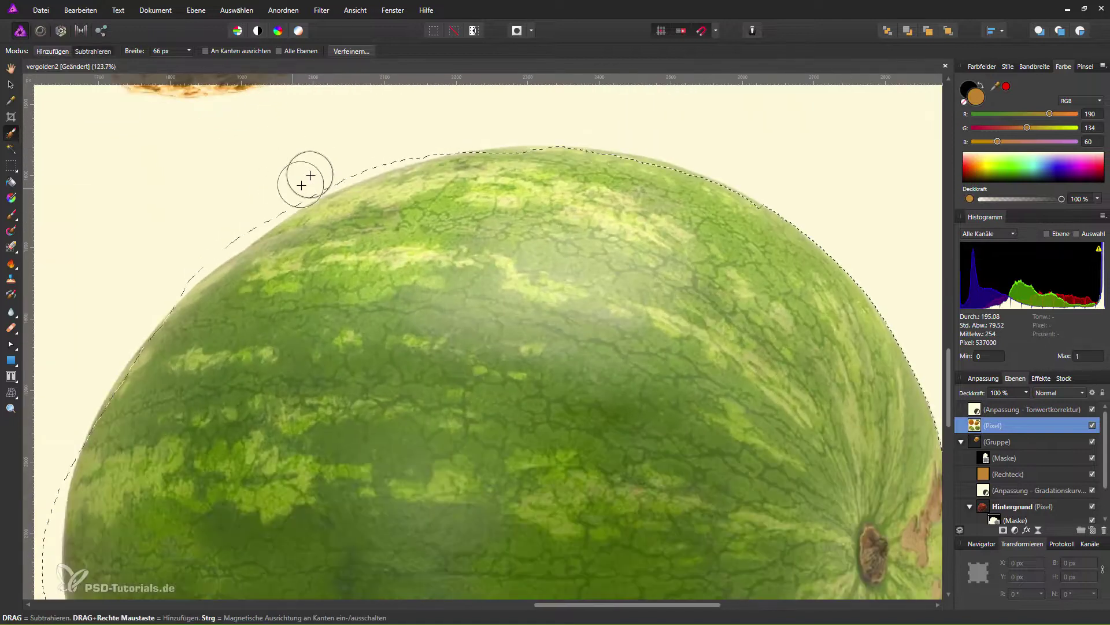
pyautogui.moveTo(400, 134)
pyautogui.mouseDown()
pyautogui.moveTo(290, 185)
pyautogui.moveTo(154, 283)
pyautogui.mouseUp()
pyautogui.moveTo(432, 135); pyautogui.dragTo(324, 167)
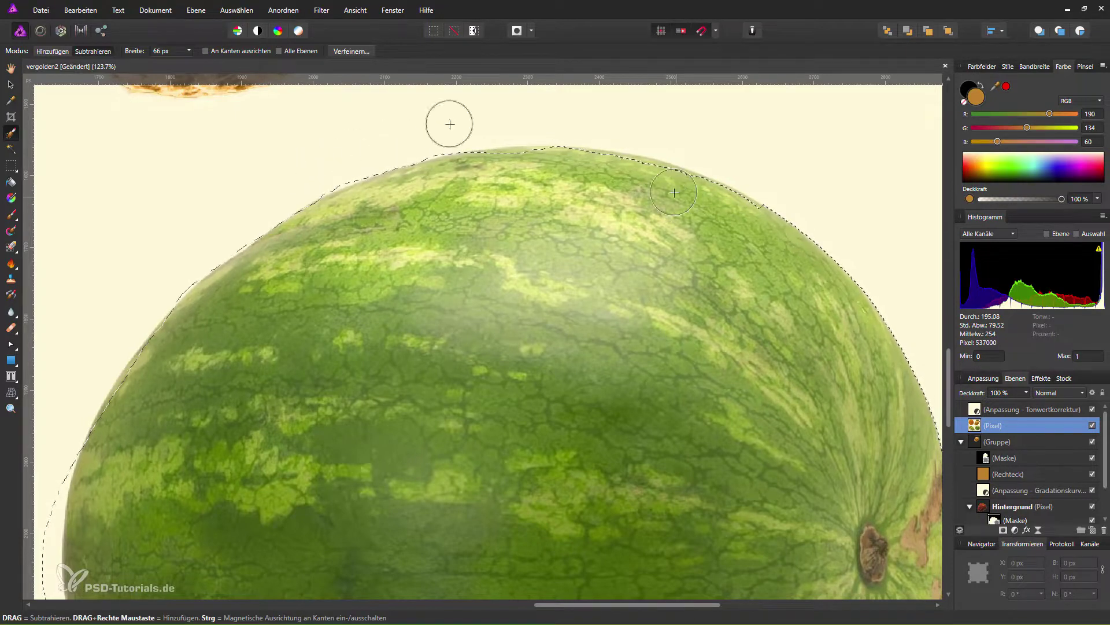
pyautogui.click(52, 51)
pyautogui.moveTo(713, 202)
pyautogui.mouseDown()
pyautogui.moveTo(490, 172)
pyautogui.moveTo(359, 190)
pyautogui.mouseUp()
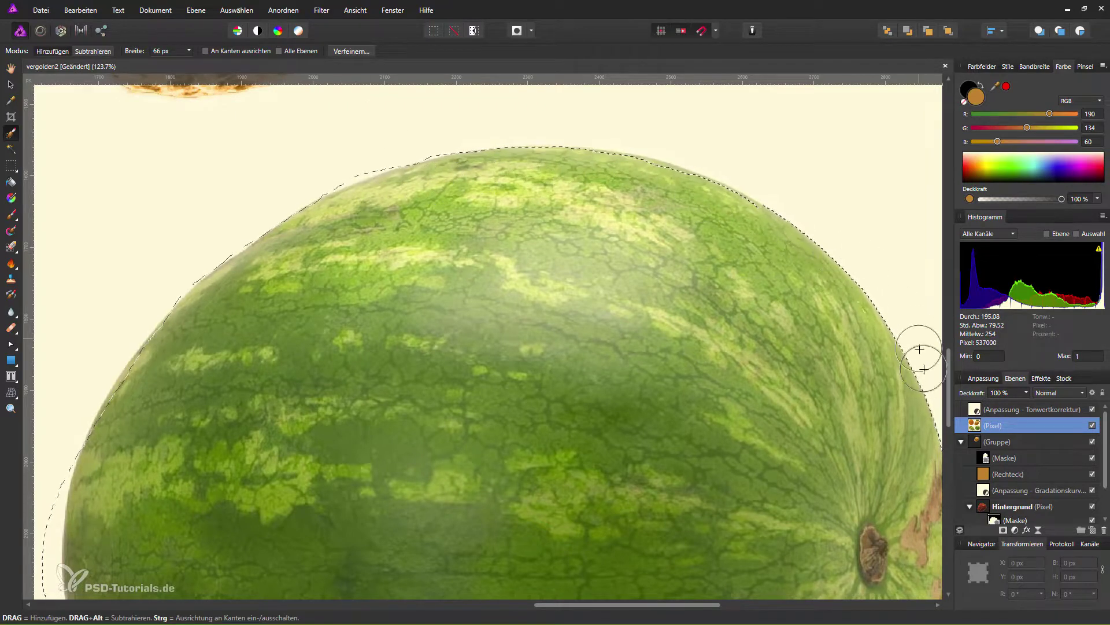
# Clean the selection along the melon's left side, adding and subtracting until it hugs the rim
pyautogui.scroll(-5, 637, 347)
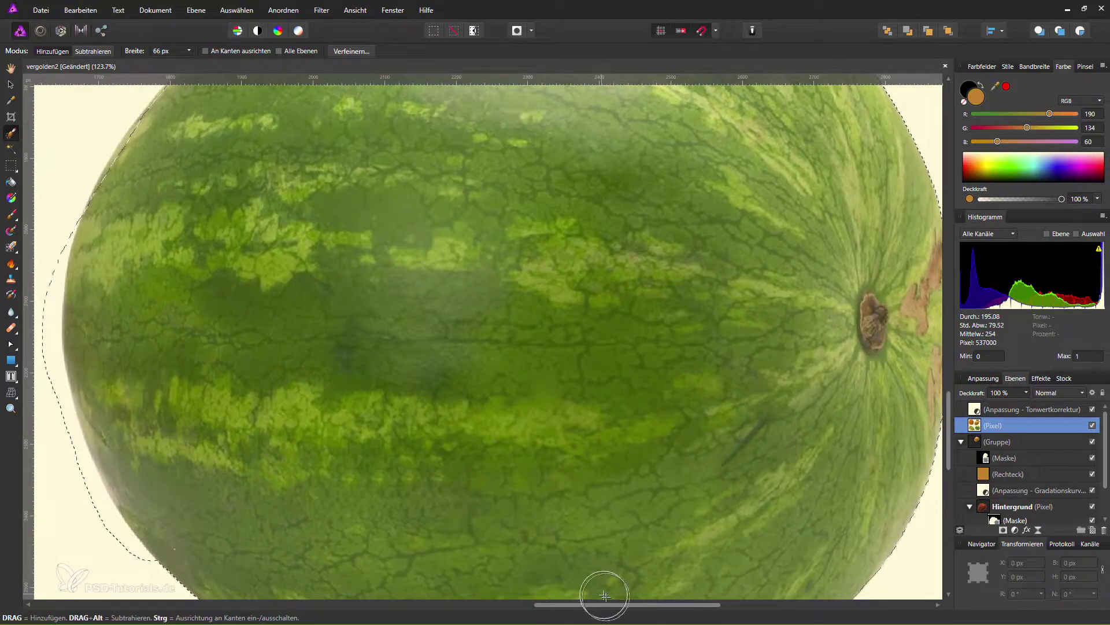
pyautogui.moveTo(612, 605); pyautogui.dragTo(540, 605)
pyautogui.moveTo(297, 256); pyautogui.dragTo(287, 347)
pyautogui.click(93, 51)
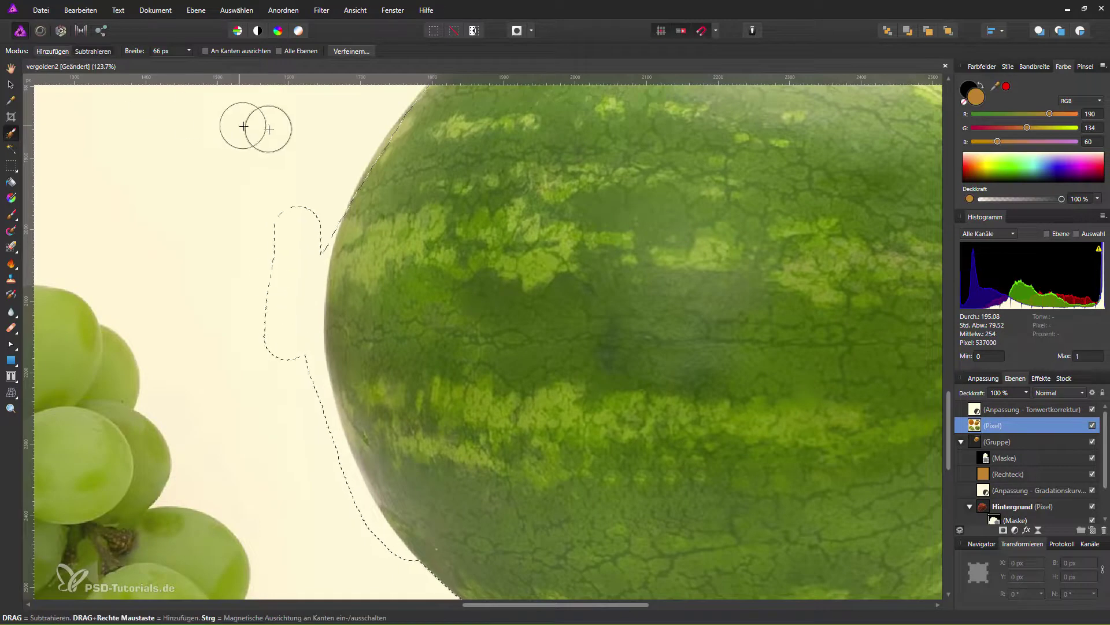
pyautogui.moveTo(293, 250)
pyautogui.mouseDown()
pyautogui.moveTo(308, 244)
pyautogui.moveTo(306, 424)
pyautogui.moveTo(382, 573)
pyautogui.moveTo(294, 167)
pyautogui.mouseUp()
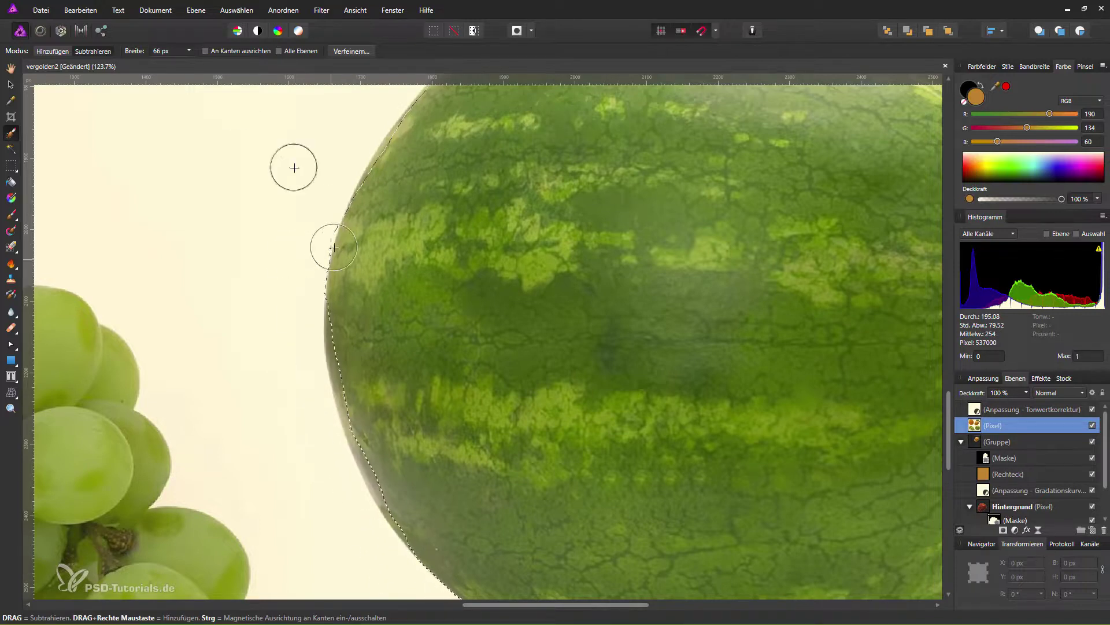
pyautogui.click(93, 51)
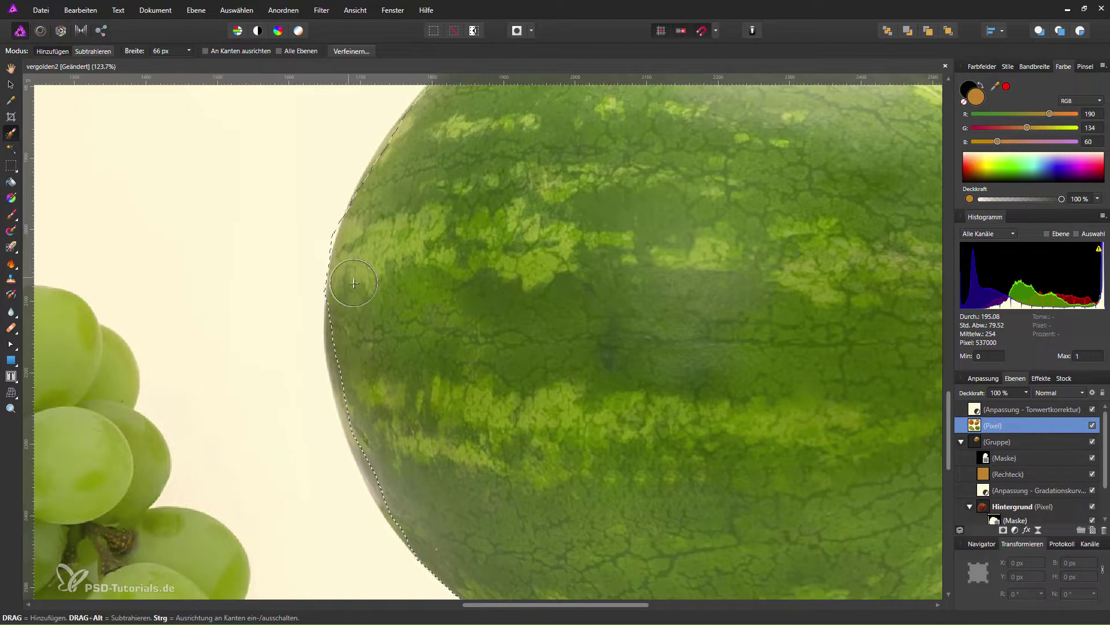
pyautogui.moveTo(349, 332); pyautogui.dragTo(446, 541)
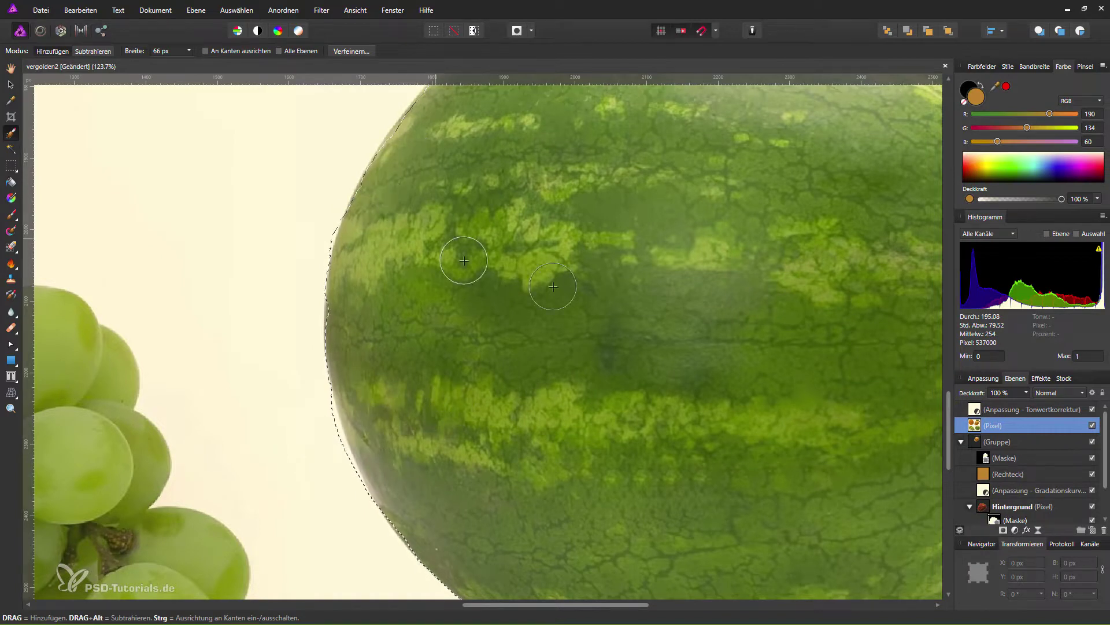
pyautogui.keyDown('ctrl'); pyautogui.scroll(-2, 503, 488); pyautogui.keyUp('ctrl')
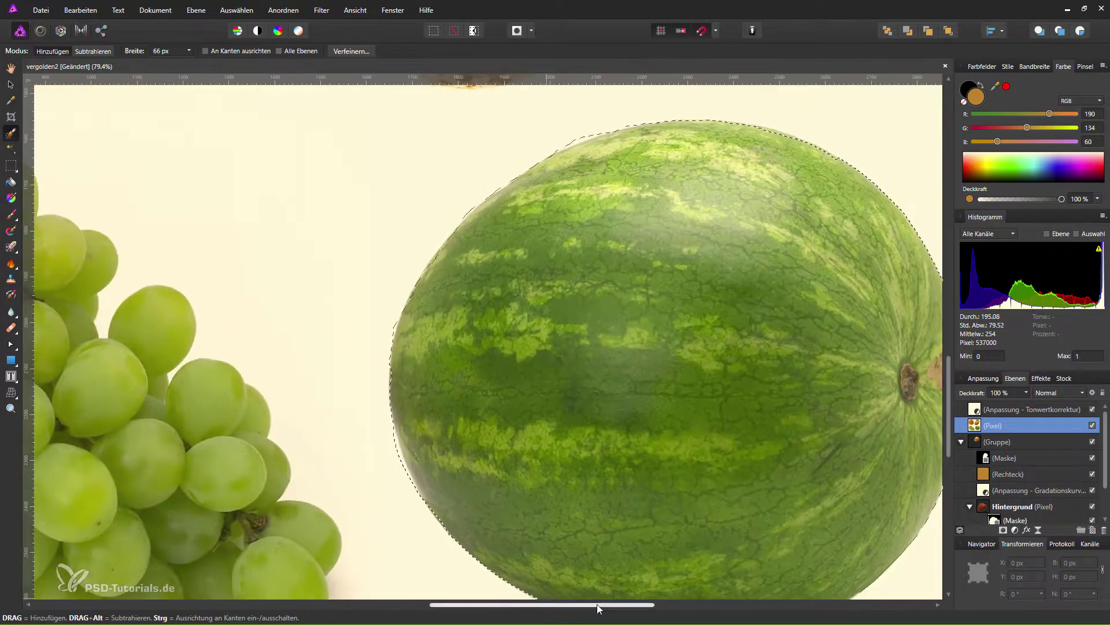
# Copy the watermelon to a new layer, hide the Pixel, group and background layers, and deselect
pyautogui.moveTo(597, 607); pyautogui.dragTo(674, 607)
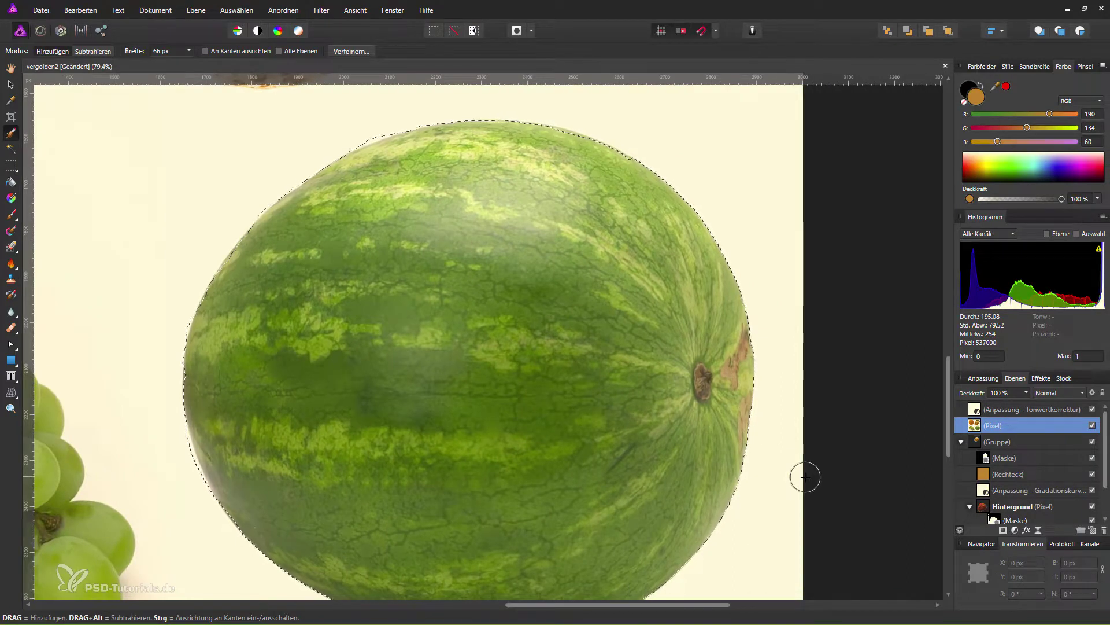
pyautogui.hotkey('ctrl', 'j')
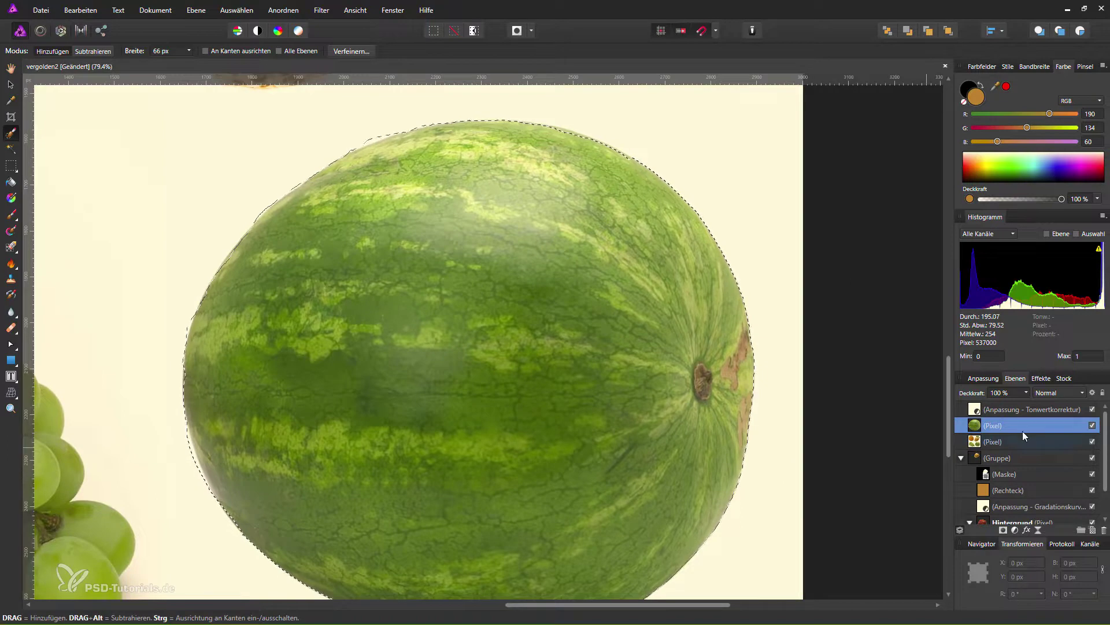
pyautogui.click(1093, 442)
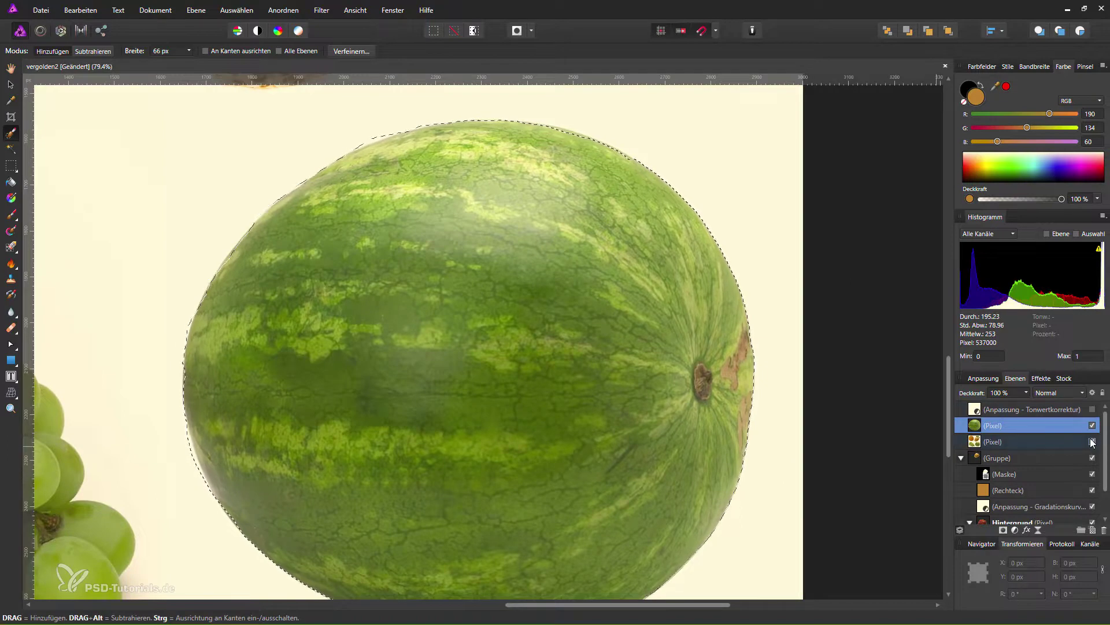
pyautogui.click(1093, 457)
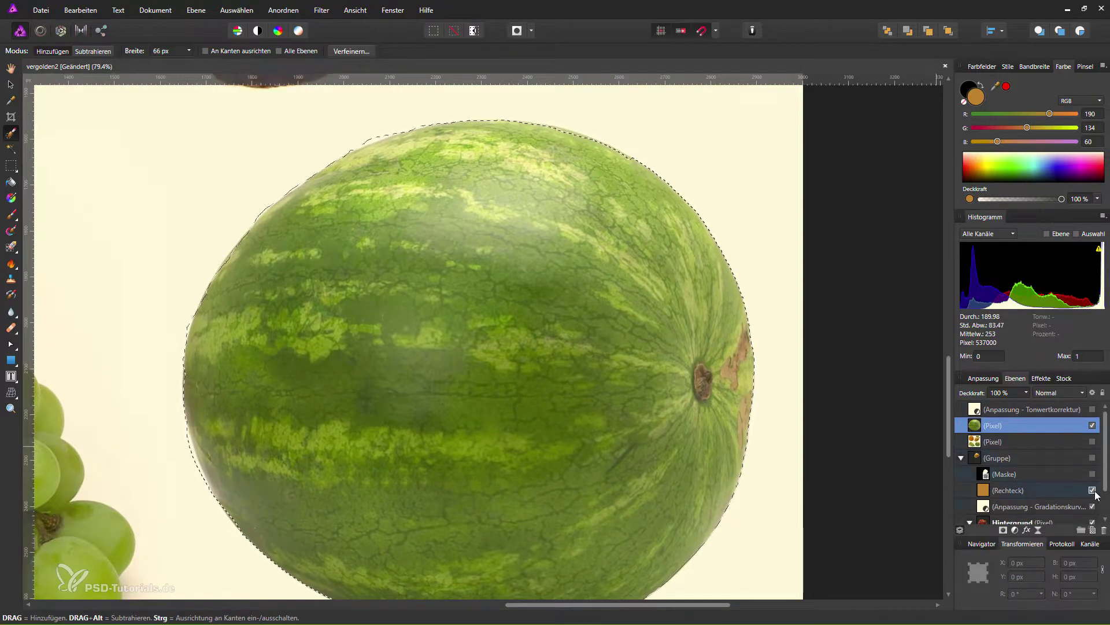
pyautogui.scroll(-2, 1095, 520)
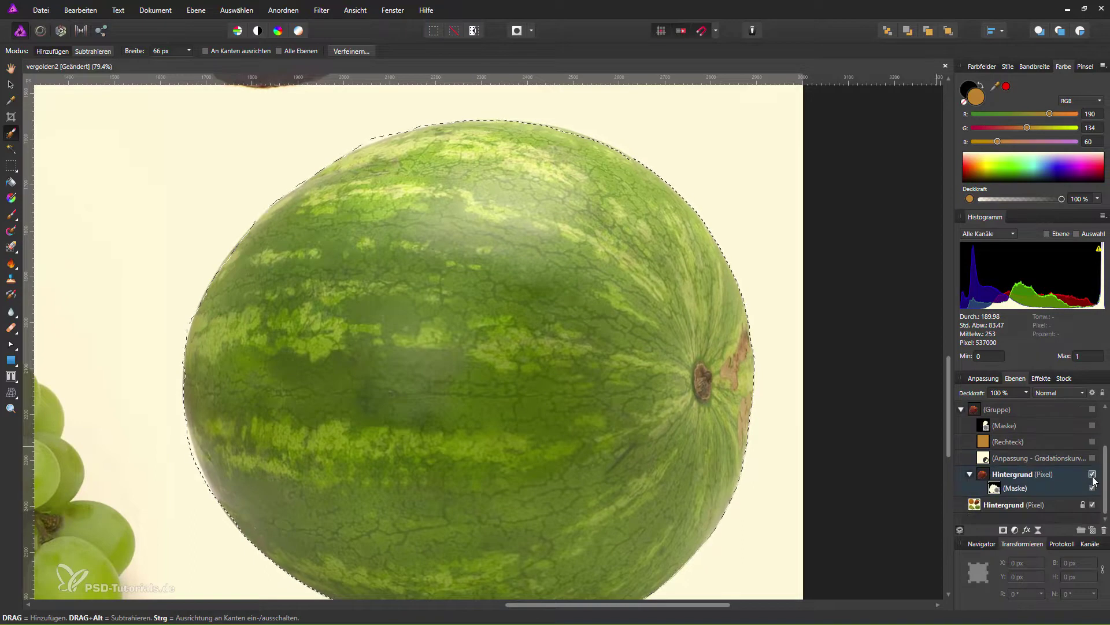
pyautogui.click(1093, 504)
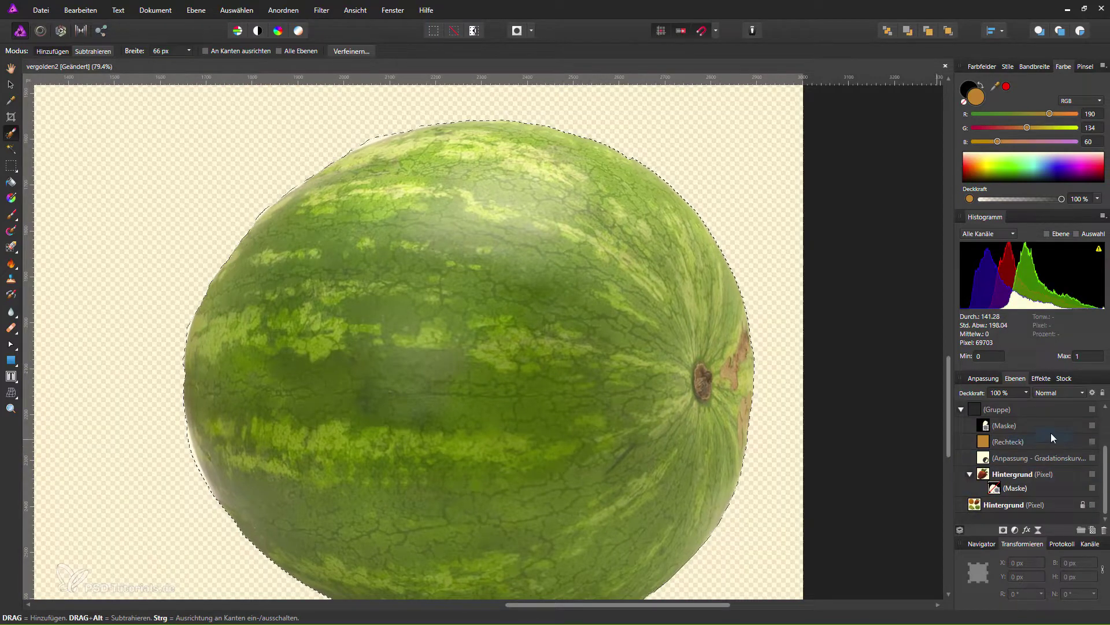
pyautogui.hotkey('ctrl', 'd')
pyautogui.scroll(2, 1026, 477)
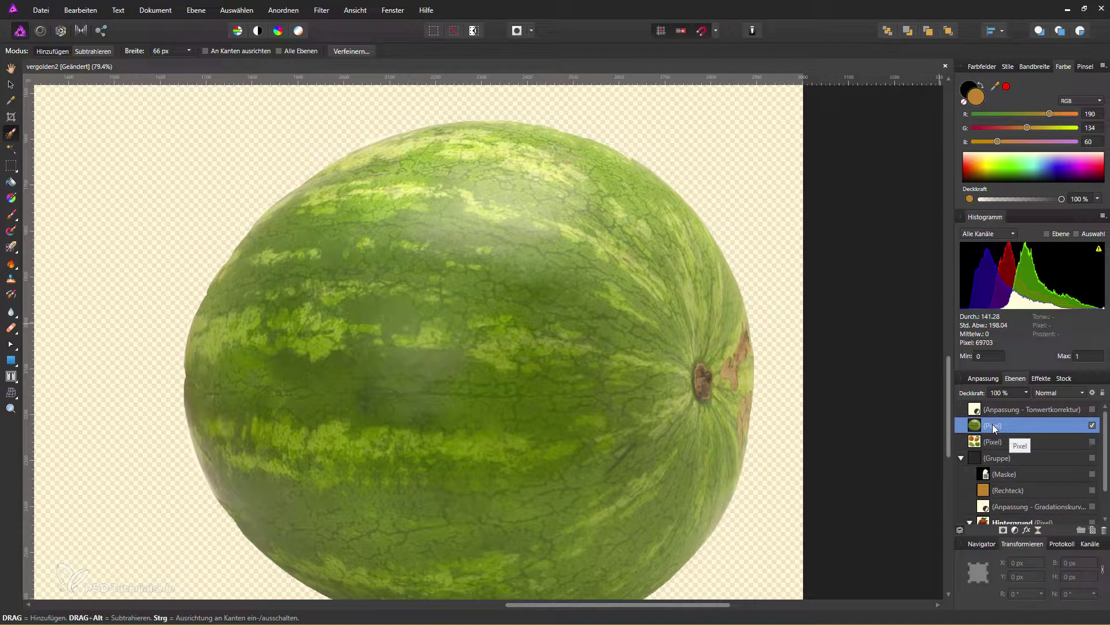
# Add a Verlaufsumsetzung (Gradient Map) adjustment above the isolated watermelon
pyautogui.click(1017, 531)
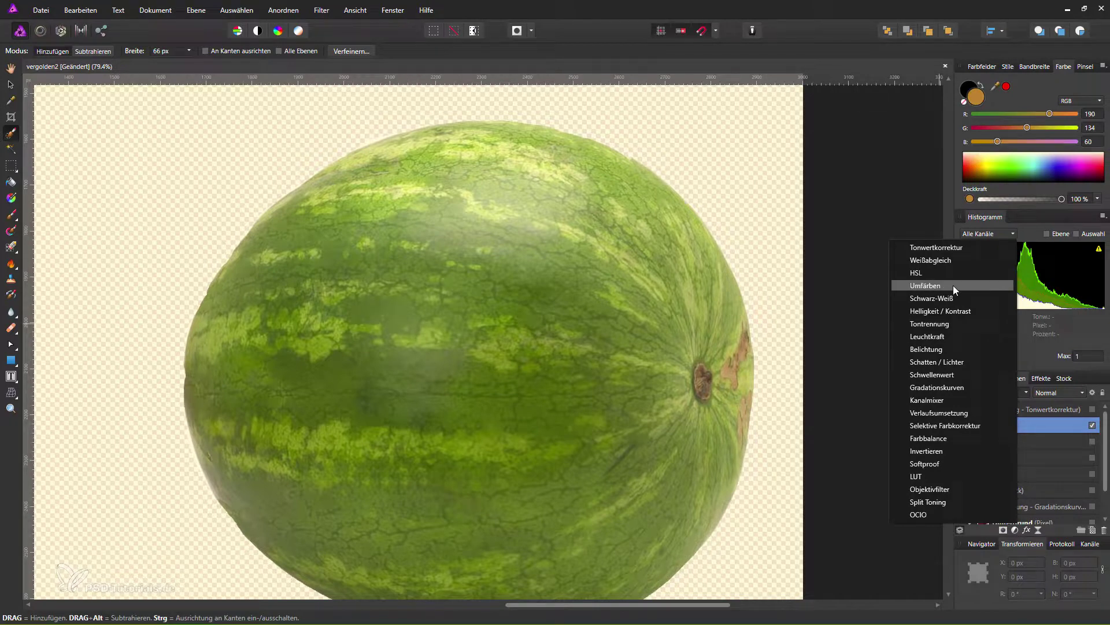
pyautogui.click(946, 411)
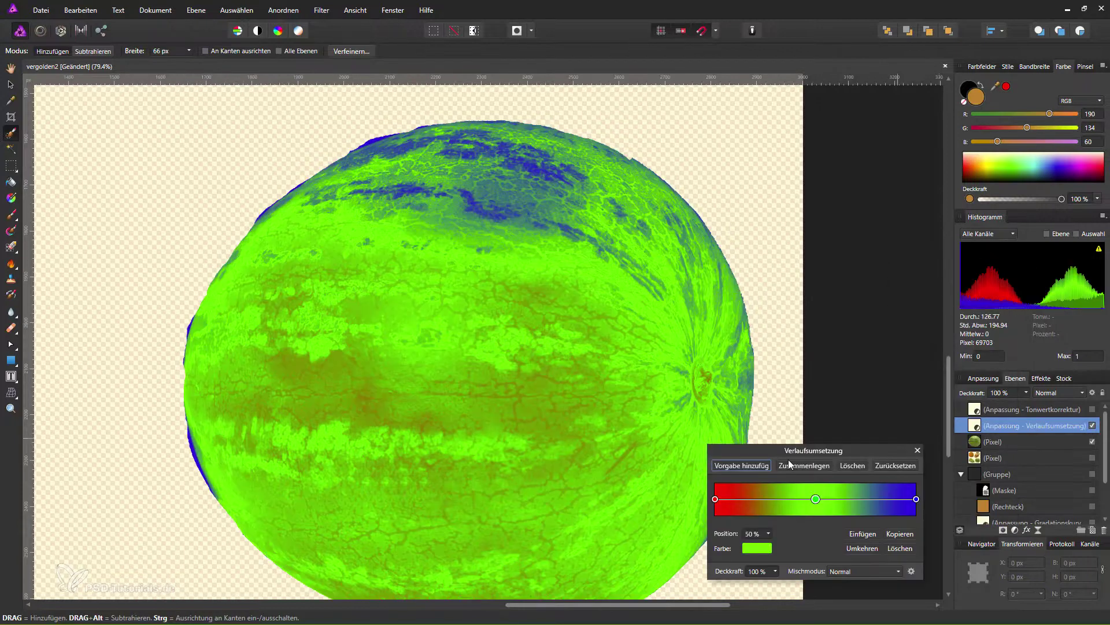
# Change the gradient's left colour stop to orange
pyautogui.click(715, 501)
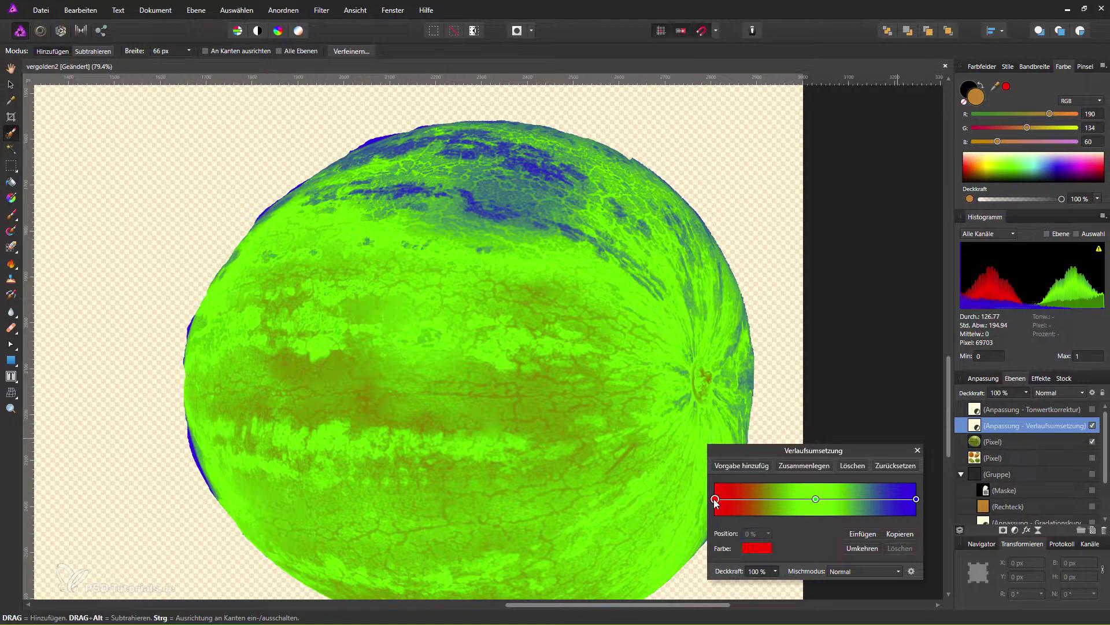
pyautogui.click(753, 546)
pyautogui.moveTo(717, 486); pyautogui.dragTo(710, 484)
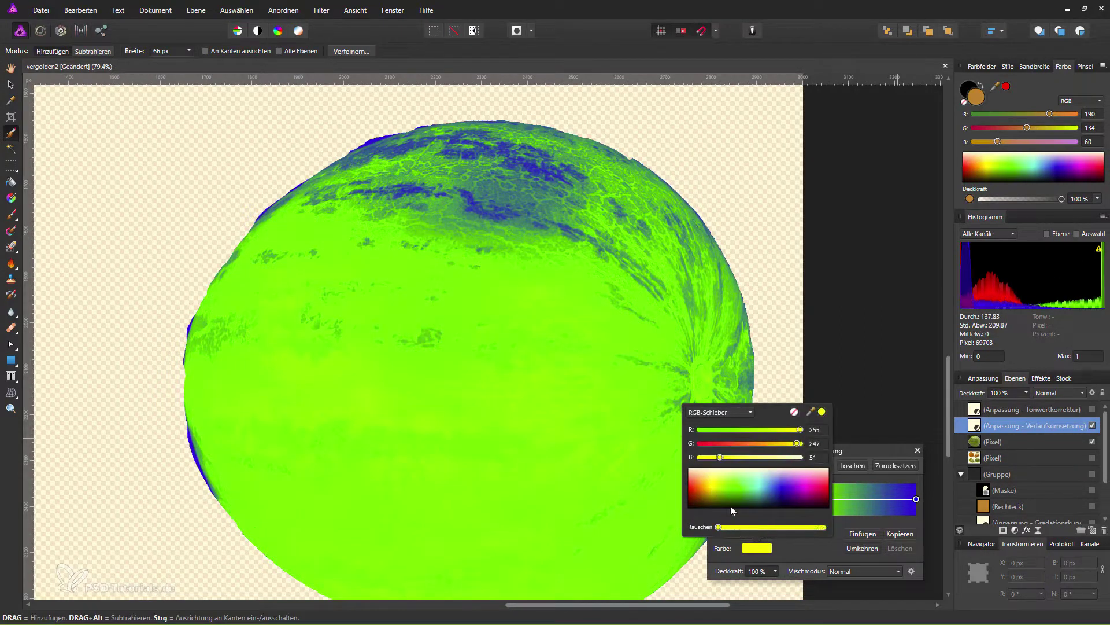
pyautogui.moveTo(720, 483); pyautogui.dragTo(703, 485)
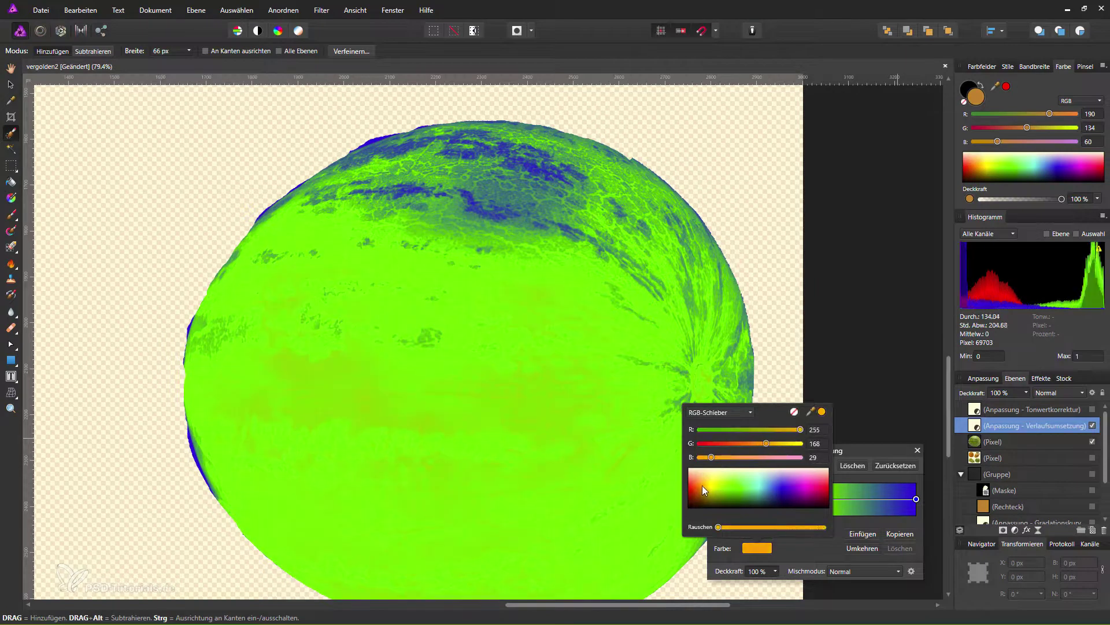
pyautogui.click(737, 498)
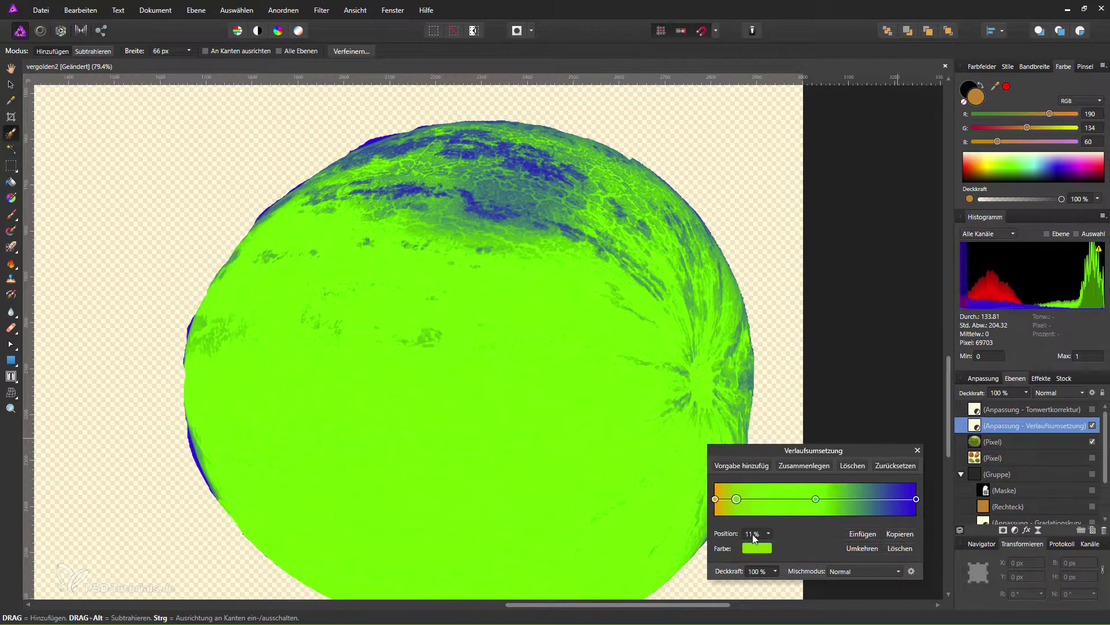
pyautogui.click(757, 546)
pyautogui.click(738, 472)
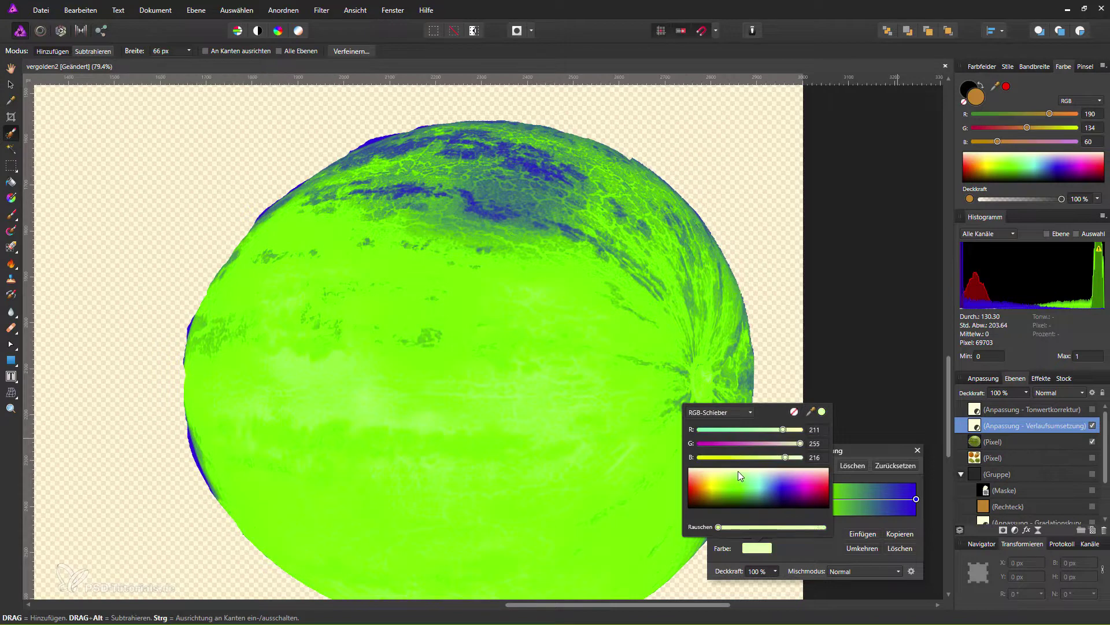
pyautogui.click(800, 541)
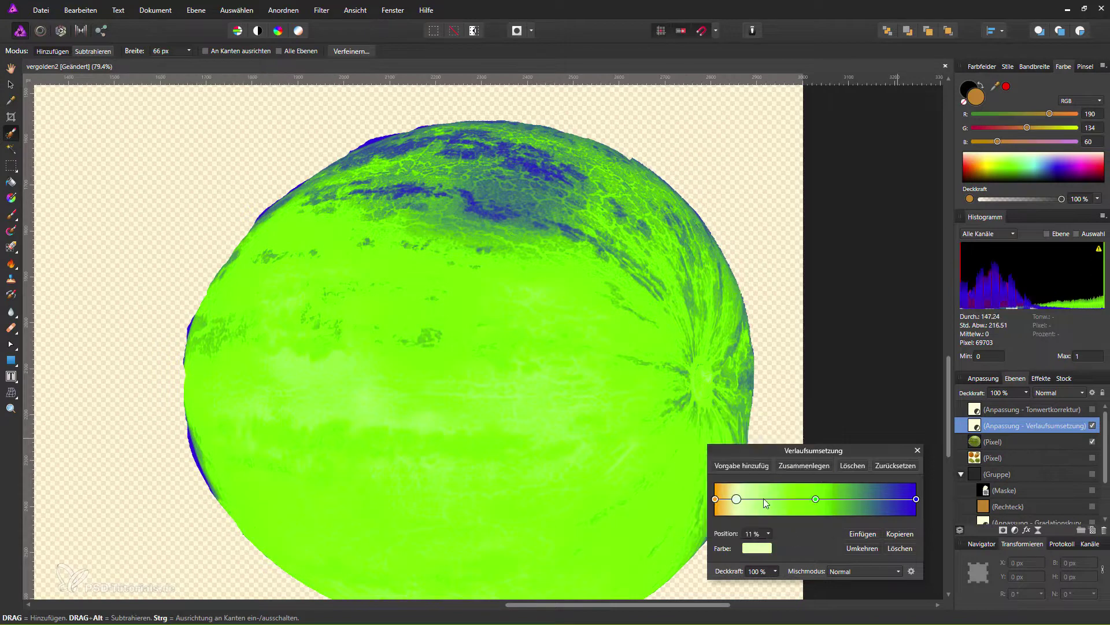
# Make the 24 % stop orange and the 50 % stop yellow
pyautogui.click(758, 547)
pyautogui.moveTo(732, 481); pyautogui.dragTo(709, 492)
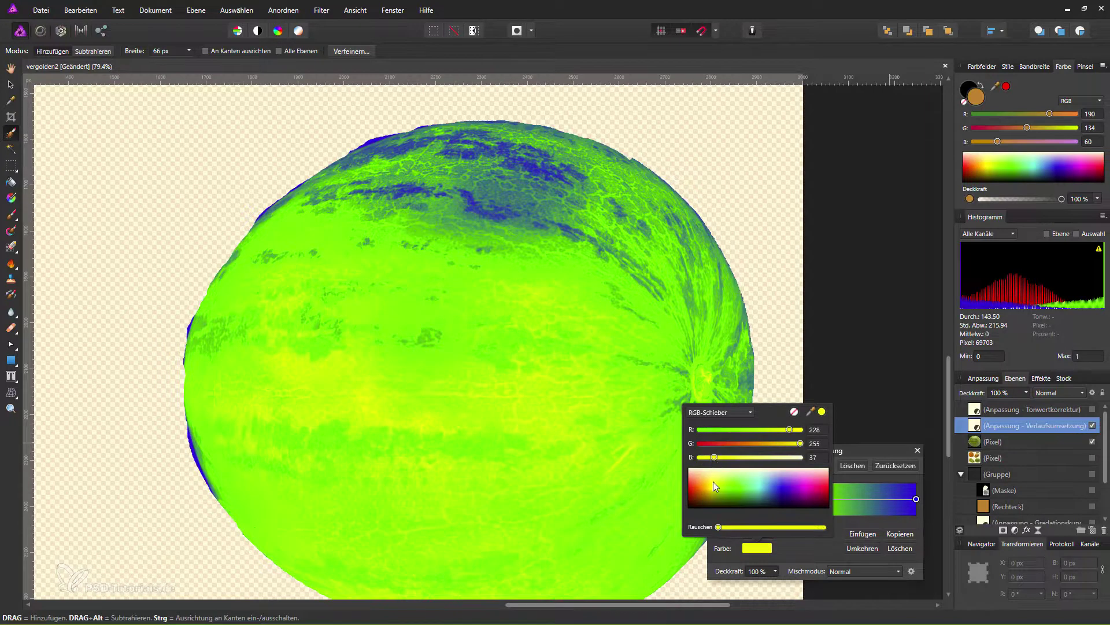
pyautogui.click(706, 491)
pyautogui.click(807, 518)
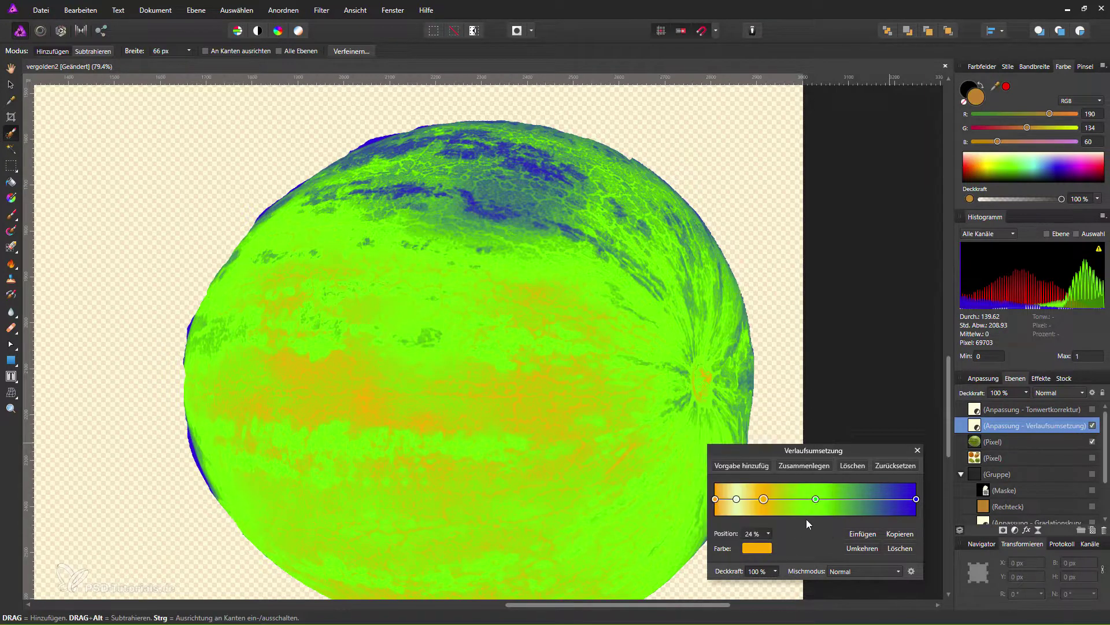
pyautogui.click(816, 499)
pyautogui.click(762, 546)
pyautogui.moveTo(709, 486); pyautogui.dragTo(710, 481)
pyautogui.click(817, 524)
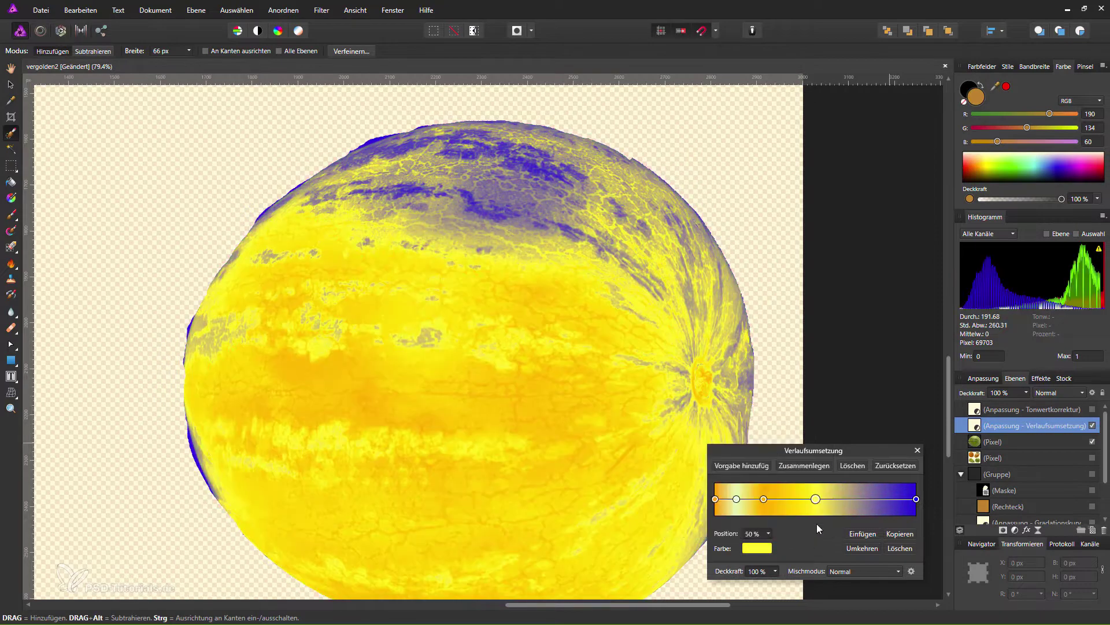
# Add a pale yellow stop and turn the blue end stop dark gold (RGB 204, 135, 0)
pyautogui.click(851, 498)
pyautogui.click(758, 548)
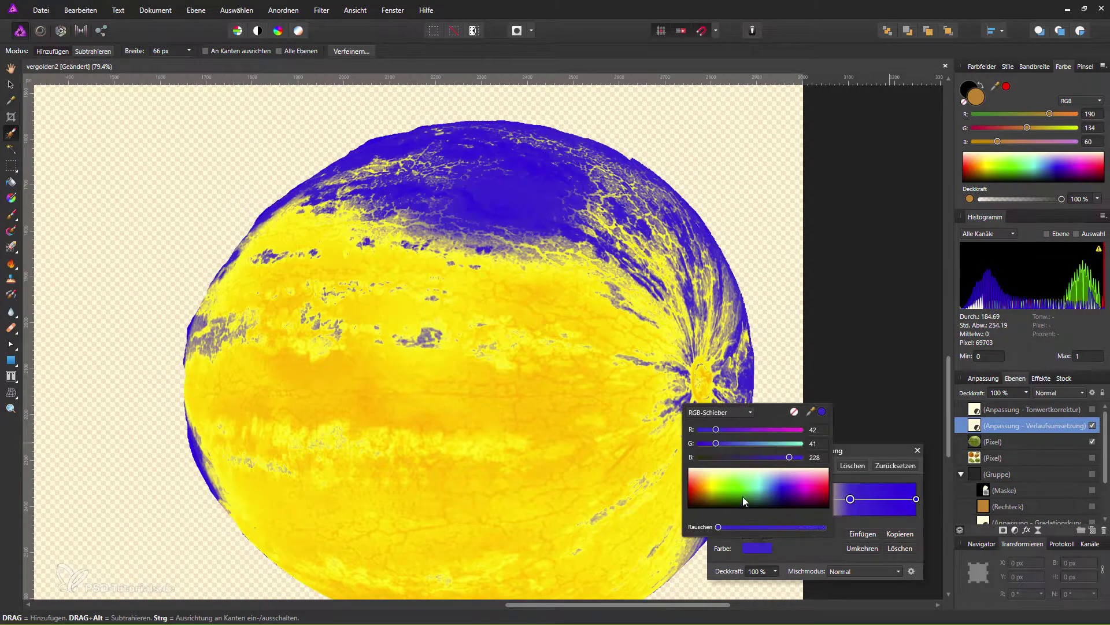
pyautogui.click(716, 483)
pyautogui.moveTo(715, 481); pyautogui.dragTo(712, 480)
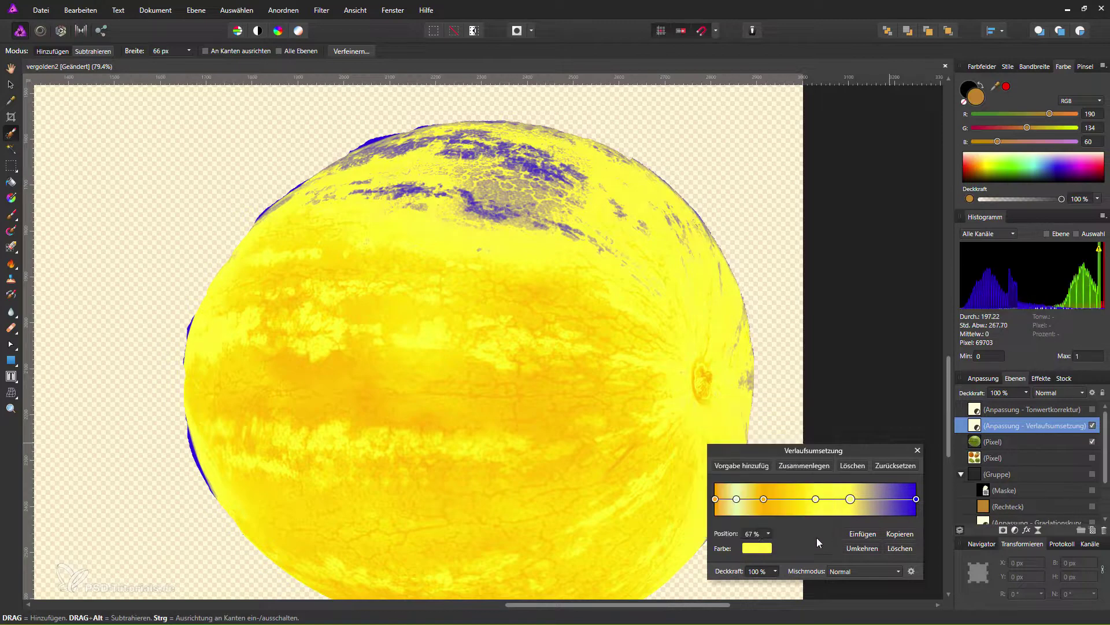
pyautogui.click(916, 499)
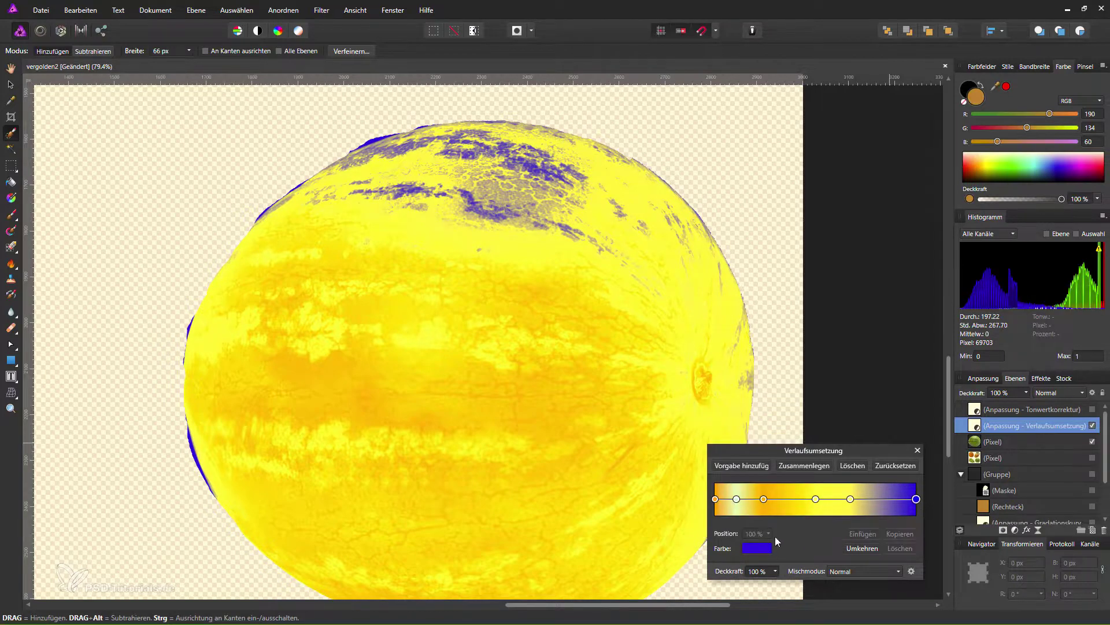
pyautogui.click(757, 547)
pyautogui.moveTo(706, 480); pyautogui.dragTo(703, 491)
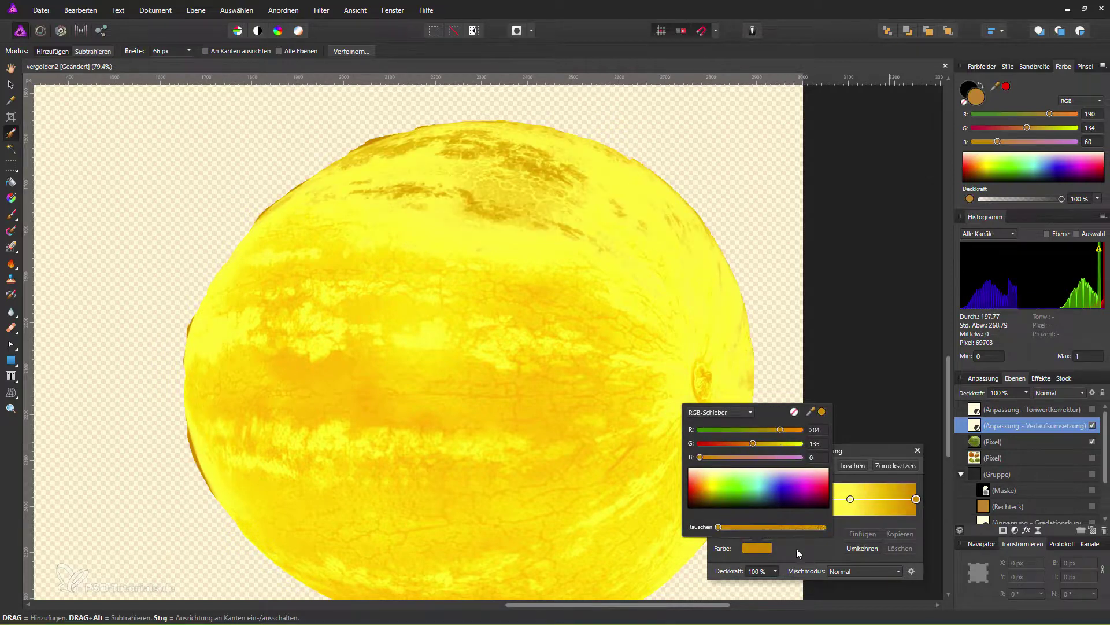
pyautogui.click(876, 571)
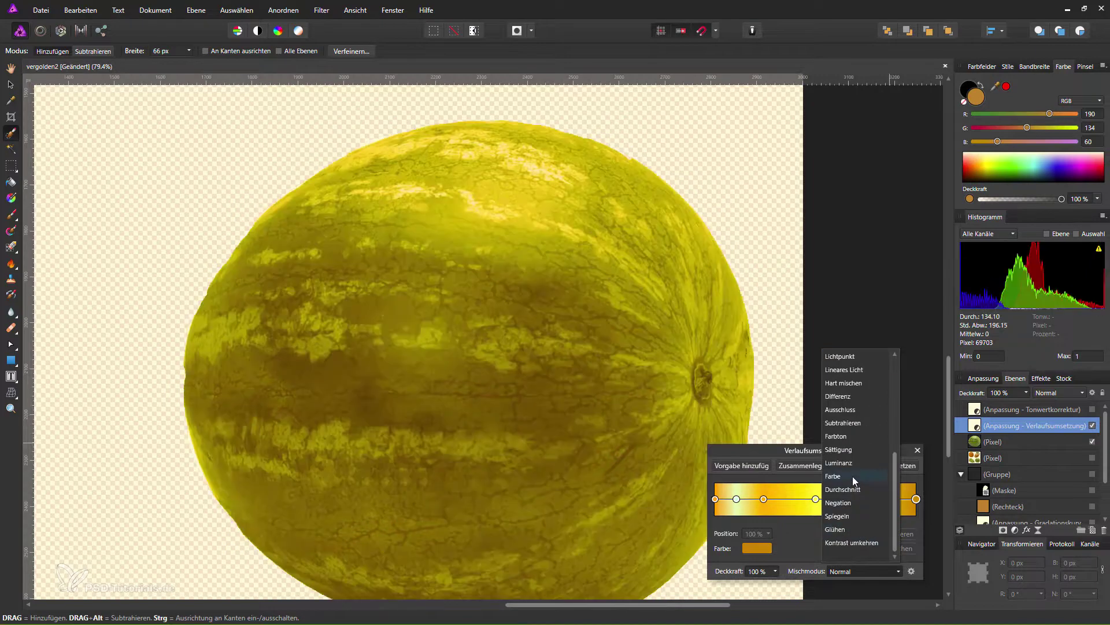
# Blend the gradient map in Farbe mode and move the yellow stops to 54 % and 79 %
pyautogui.click(852, 476)
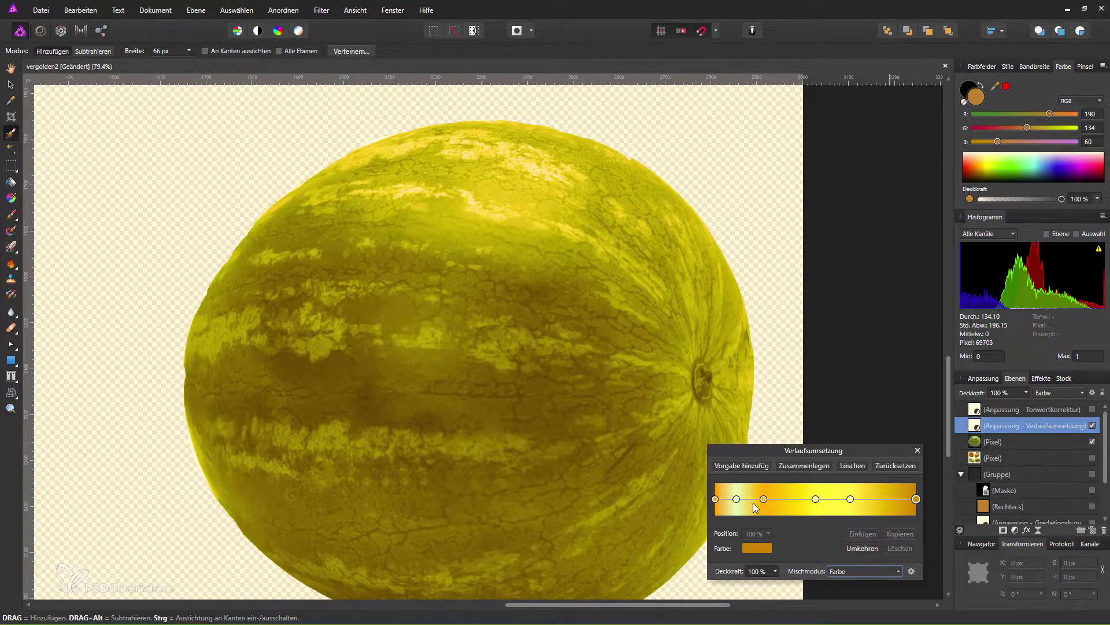
pyautogui.moveTo(764, 499)
pyautogui.mouseDown()
pyautogui.moveTo(776, 498)
pyautogui.moveTo(748, 499)
pyautogui.mouseUp()
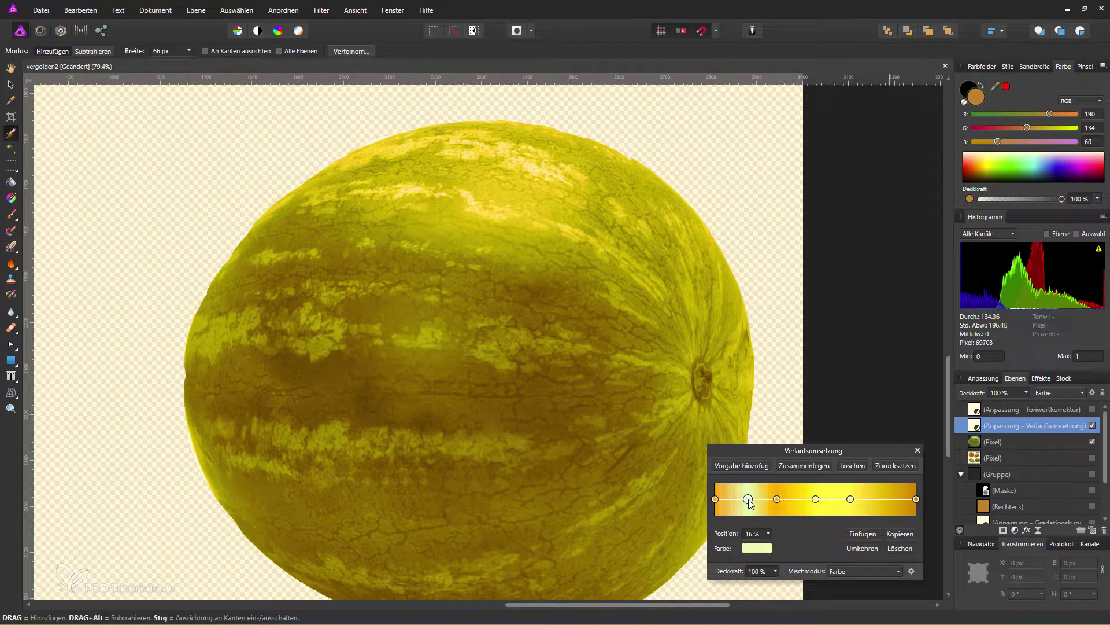
pyautogui.moveTo(816, 499); pyautogui.dragTo(786, 498)
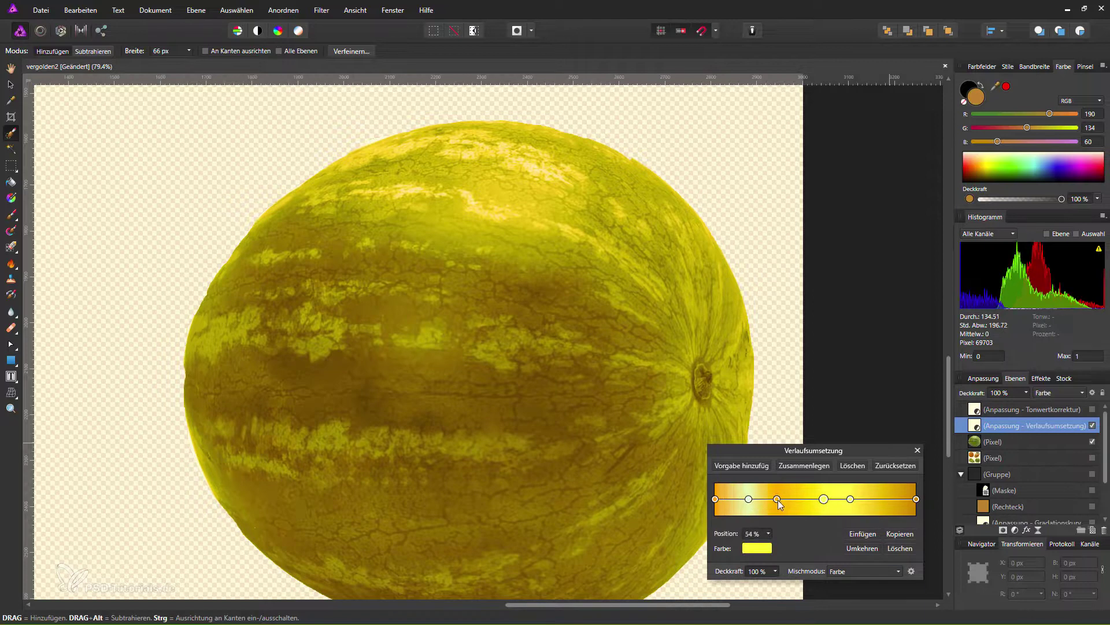
pyautogui.moveTo(852, 501); pyautogui.dragTo(875, 501)
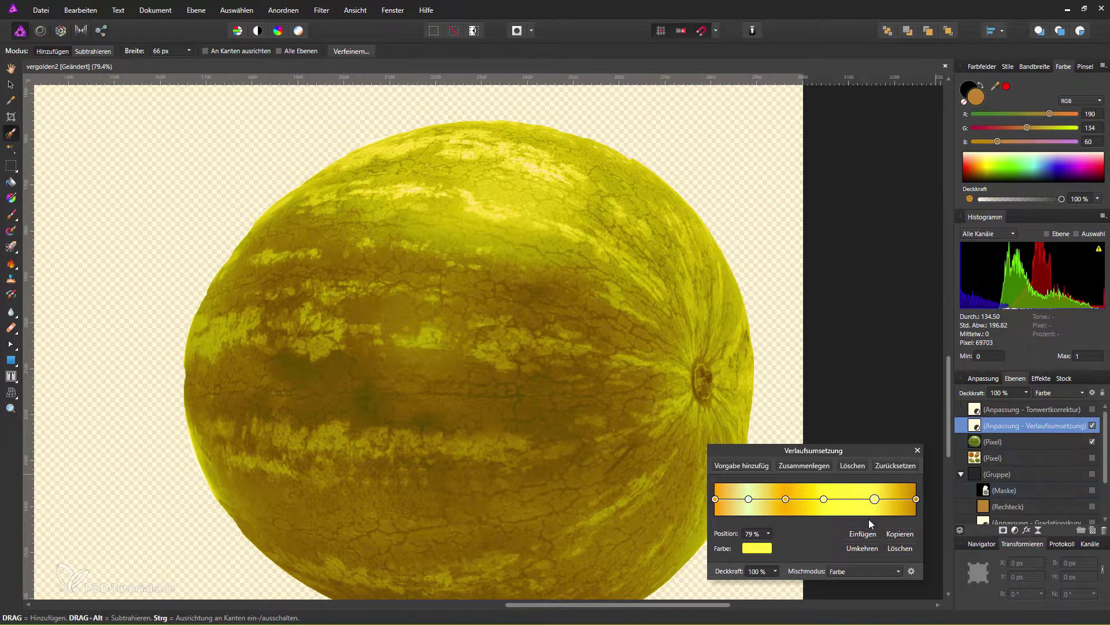
# Close the gradient editor and show the grapes, Gruppe, mask, Rechteck, background and curves layers
pyautogui.click(918, 450)
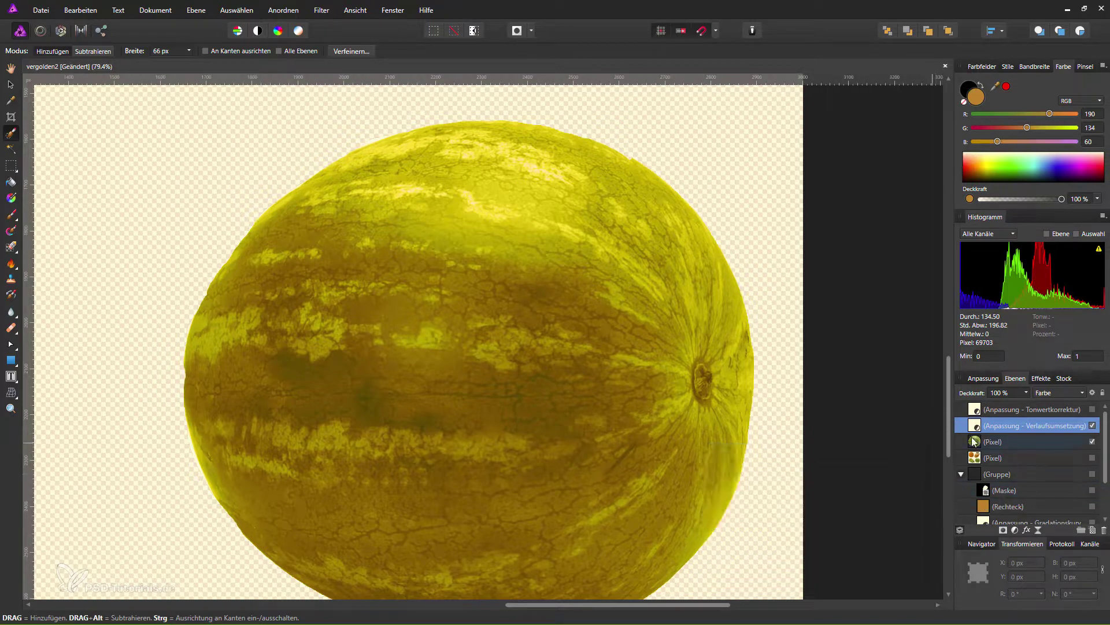
pyautogui.click(1092, 474)
pyautogui.click(1093, 457)
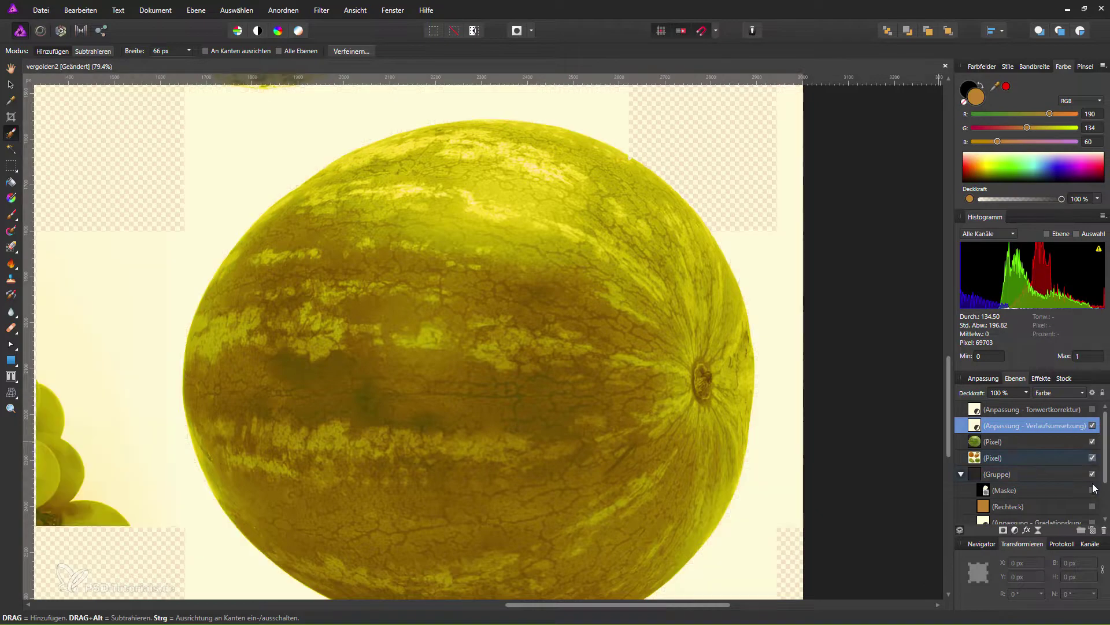
pyautogui.click(1092, 490)
pyautogui.scroll(-2, 1093, 506)
pyautogui.click(1092, 473)
pyautogui.click(1092, 488)
pyautogui.click(1093, 457)
pyautogui.click(1093, 505)
pyautogui.scroll(2, 1092, 507)
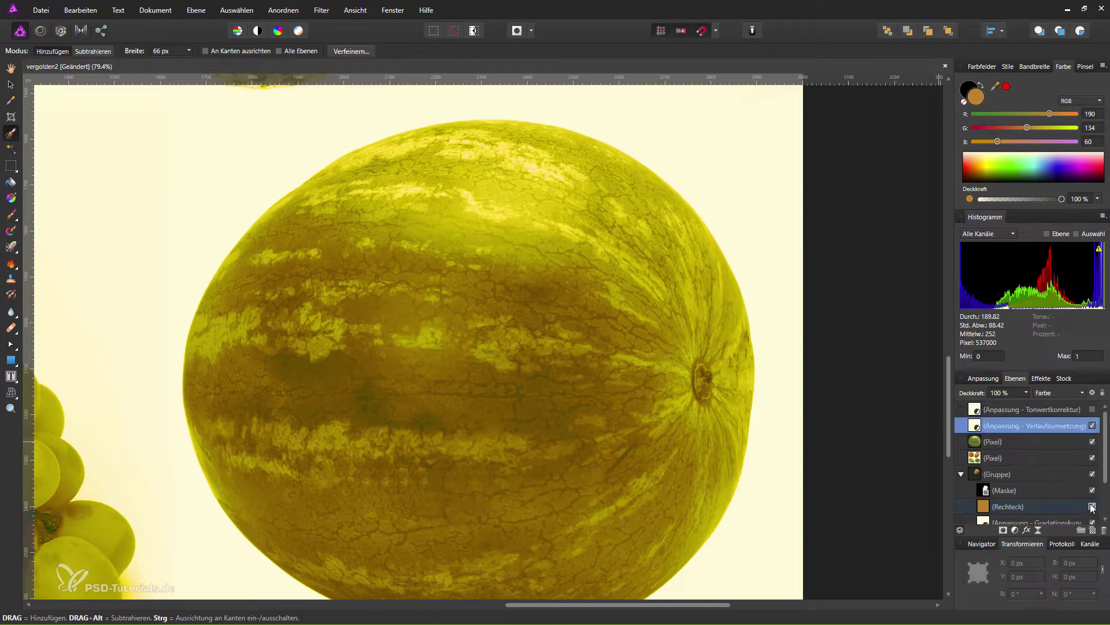
pyautogui.click(1092, 507)
# Zoom out to the whole document and turn on the Tonwertkorrektur (Levels) layer
pyautogui.scroll(-2, 849, 438)
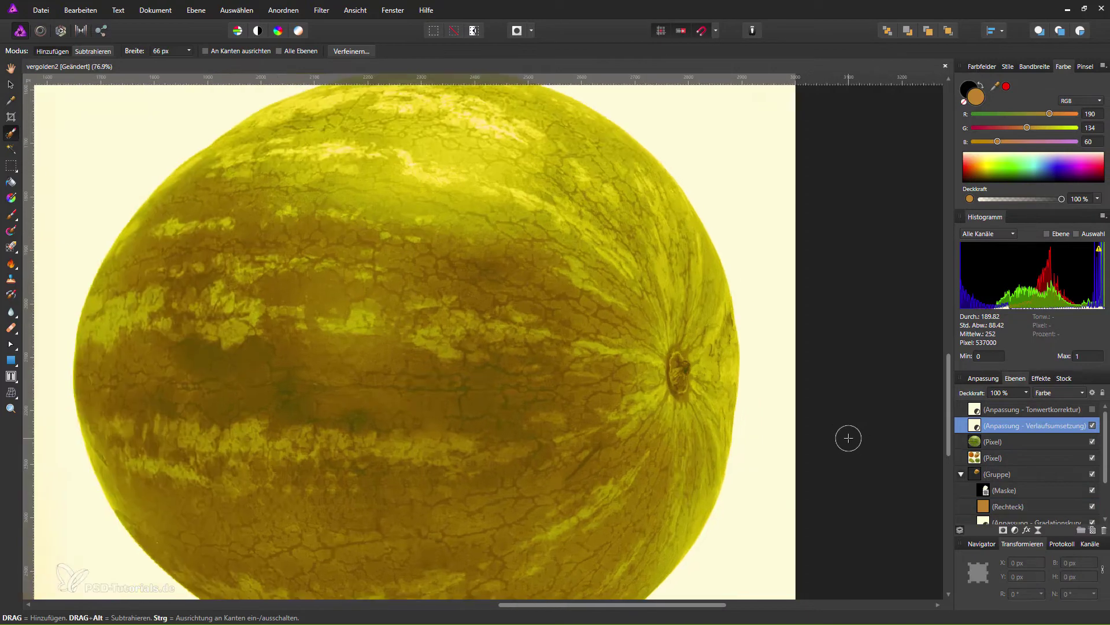
pyautogui.scroll(-3, 849, 438)
pyautogui.scroll(1, 849, 438)
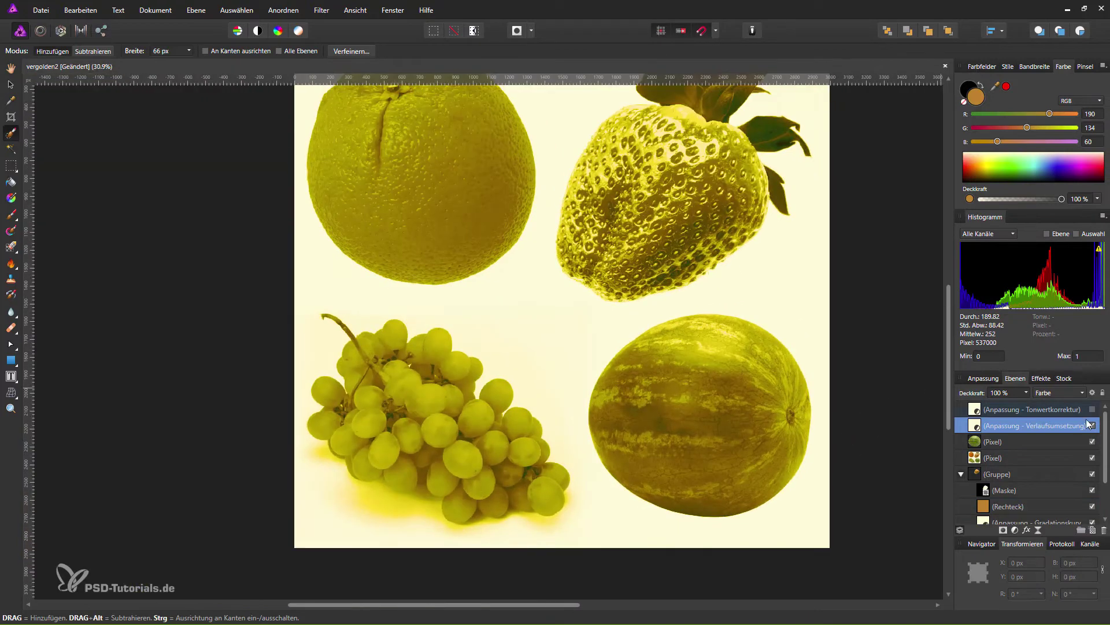
pyautogui.click(1092, 408)
pyautogui.moveTo(948, 377); pyautogui.dragTo(948, 336)
pyautogui.moveTo(555, 605); pyautogui.dragTo(665, 621)
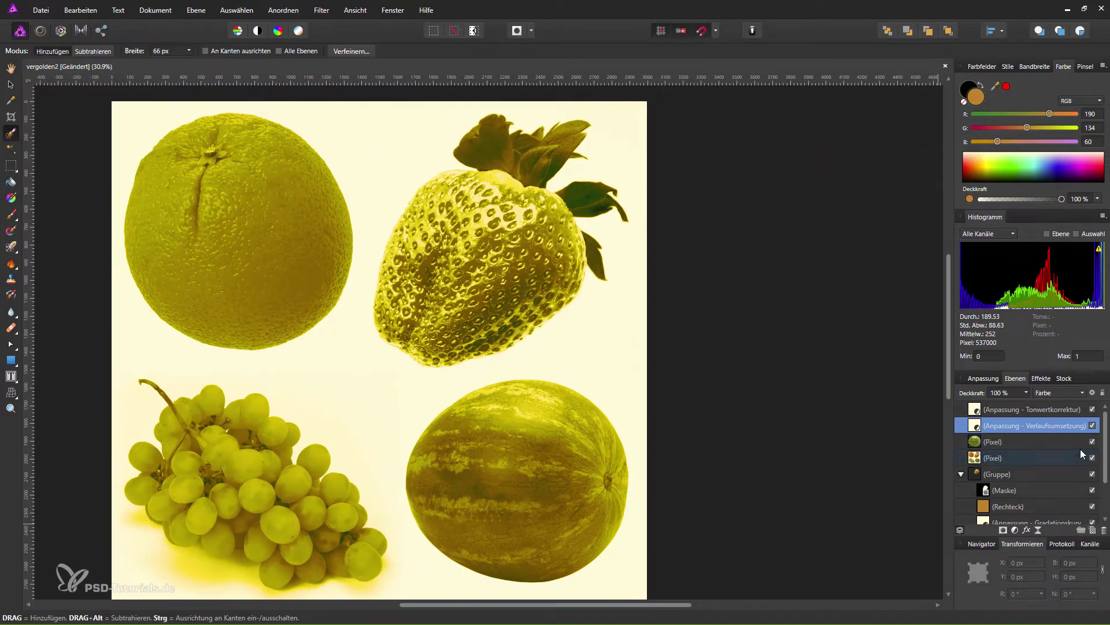
# Toggle the Verlaufsumsetzung layer to compare colours, leaving it hidden
pyautogui.click(1092, 425)
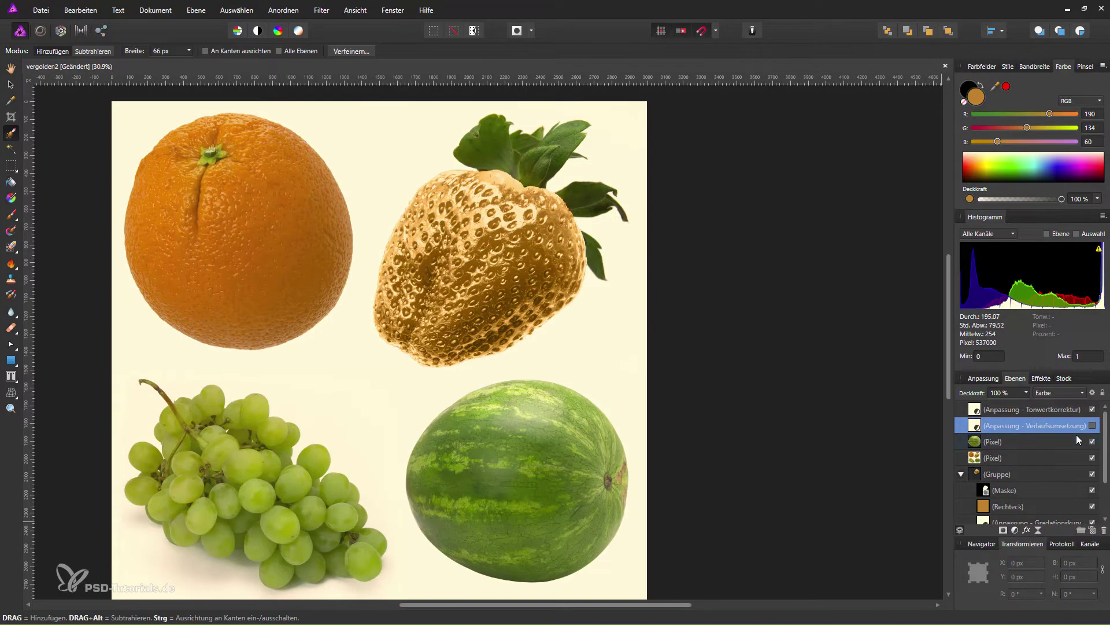
pyautogui.click(1092, 425)
pyautogui.click(1092, 425)
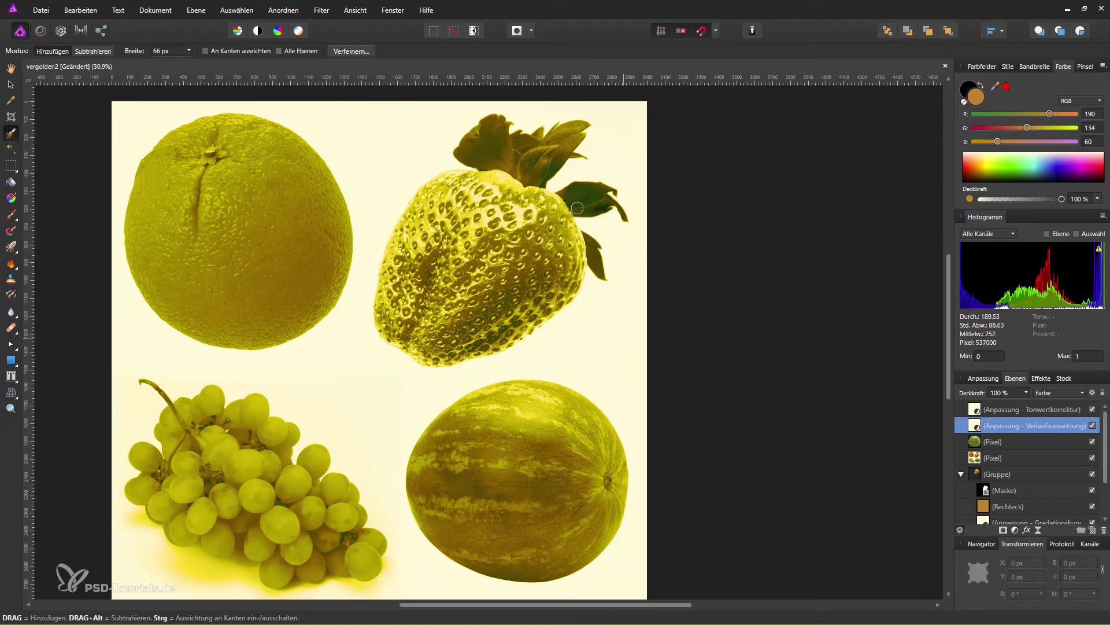
pyautogui.click(1093, 425)
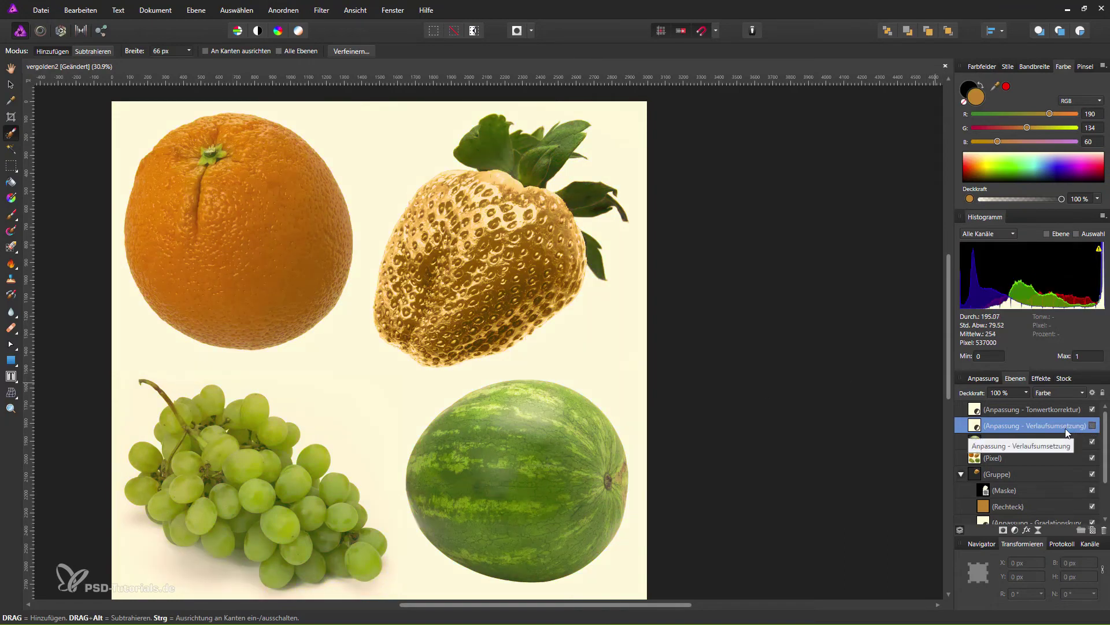